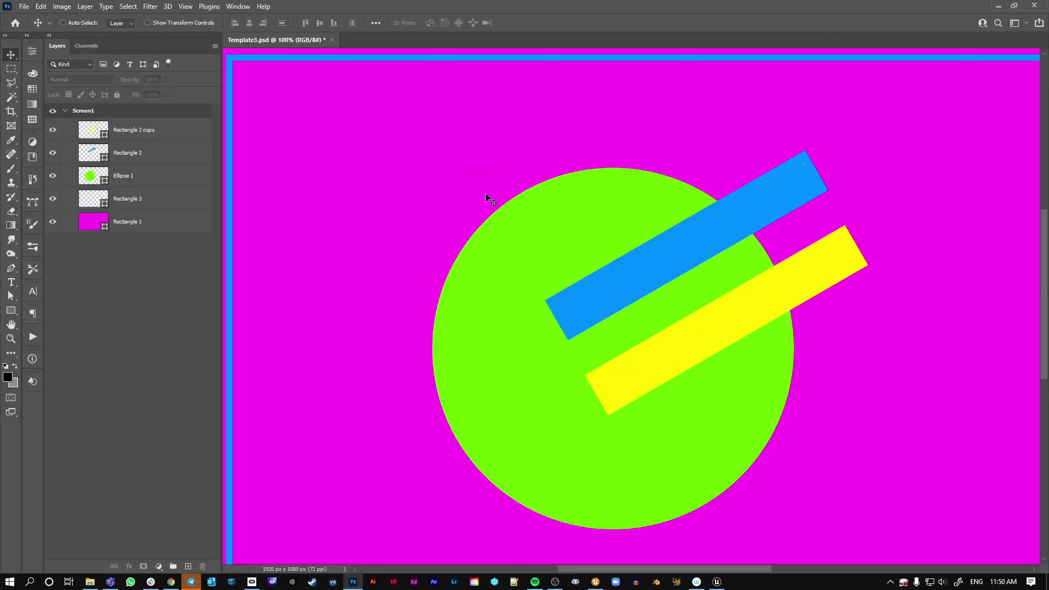
Step: Zoom out from 100% to about 62% so the full Screen1 artboard shows with margin
scroll(491, 200, "down", 4)
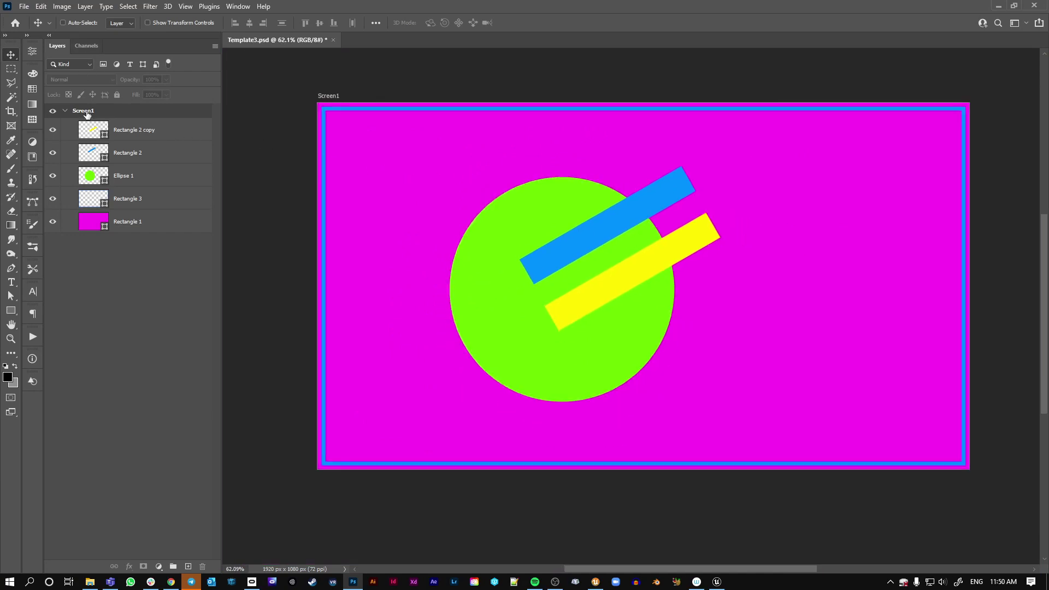
left_click(23, 7)
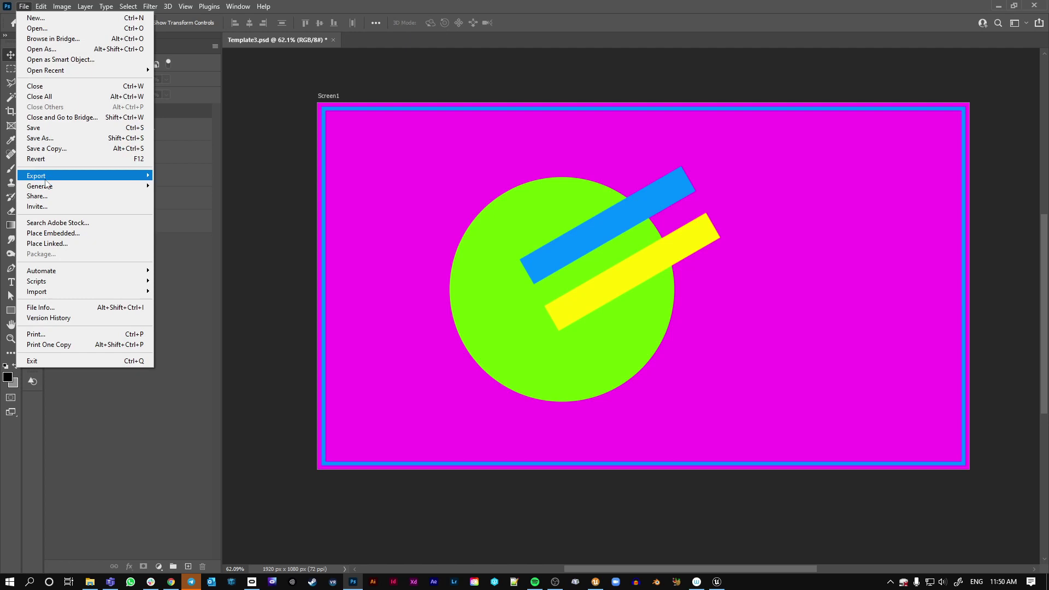
mouse_move(48, 183)
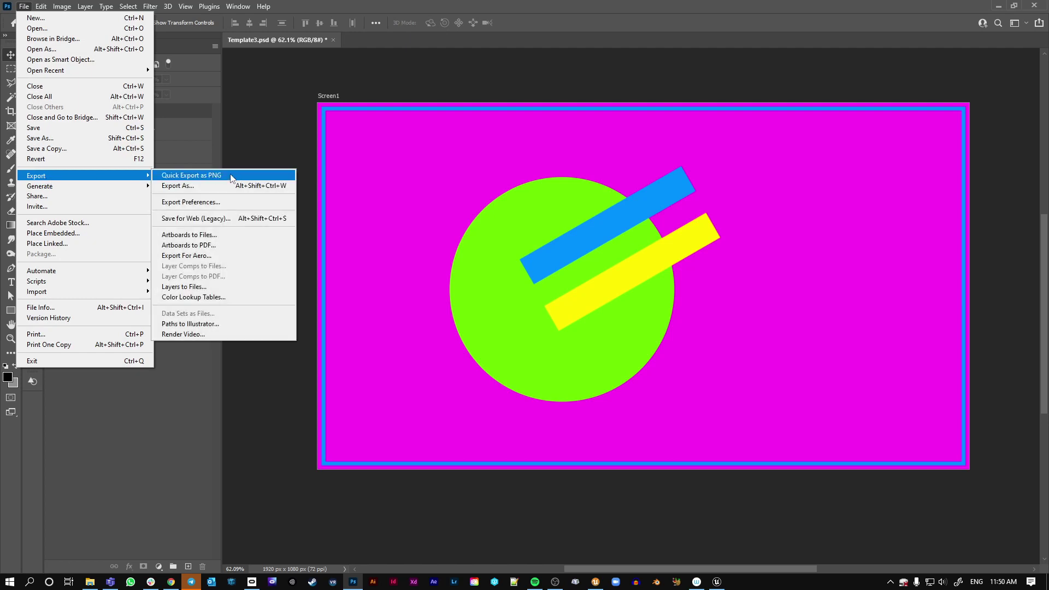
left_click(201, 189)
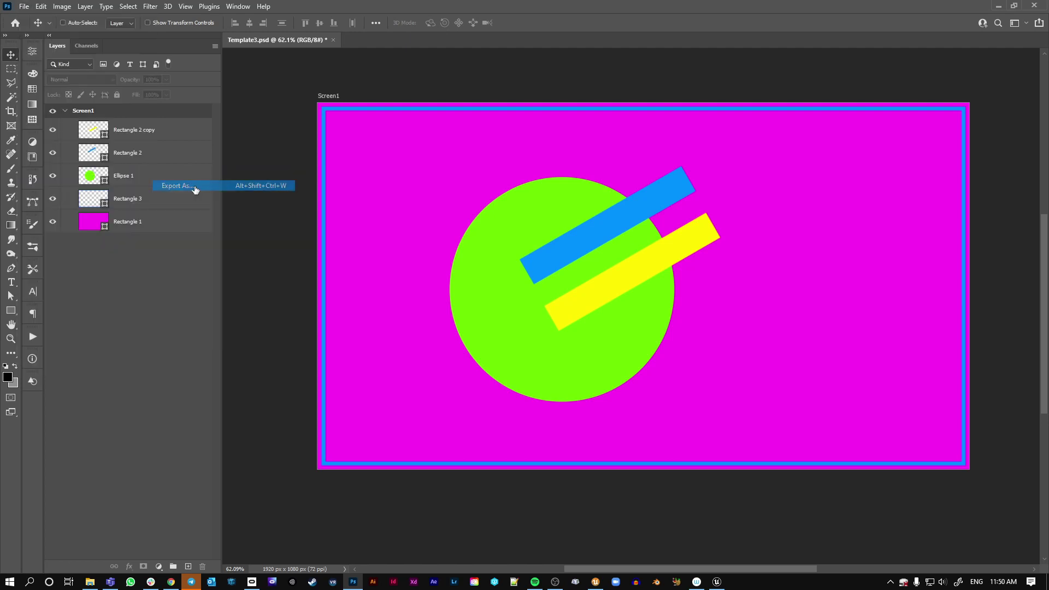
left_click(704, 115)
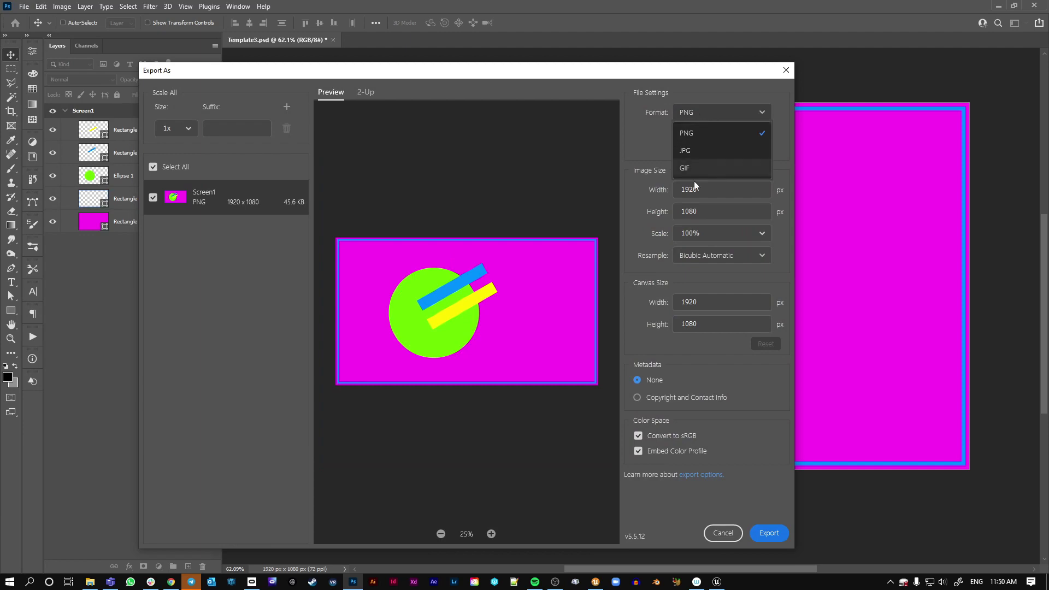
left_click(728, 534)
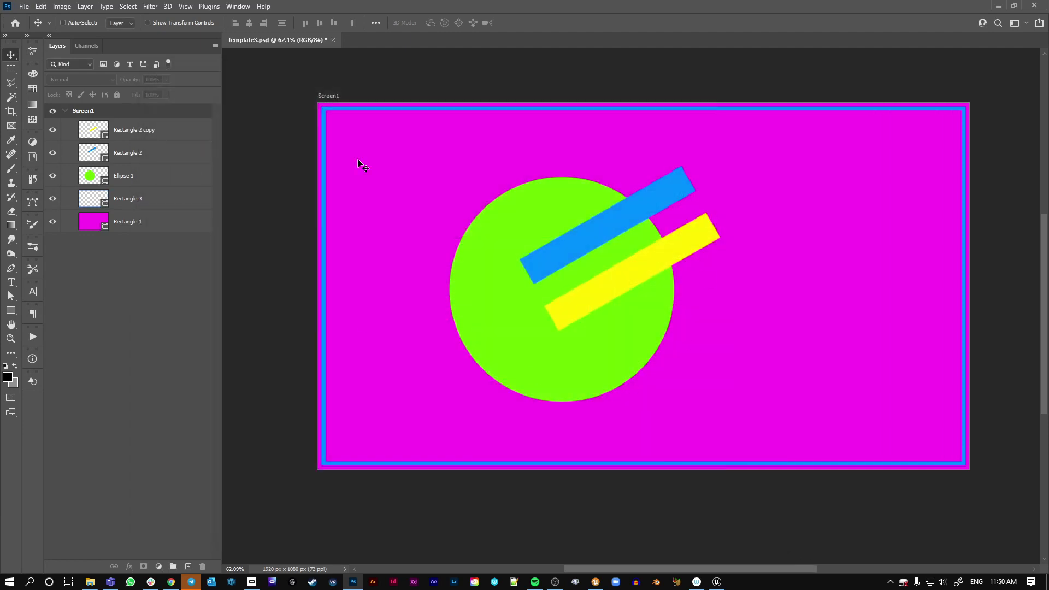
left_click(24, 6)
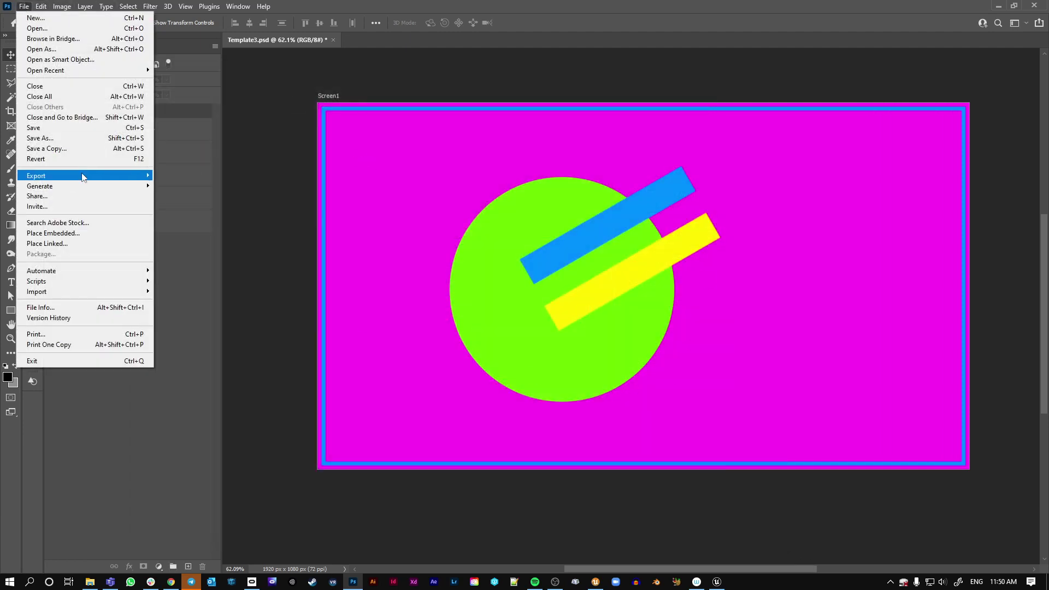
mouse_move(86, 178)
left_click(238, 203)
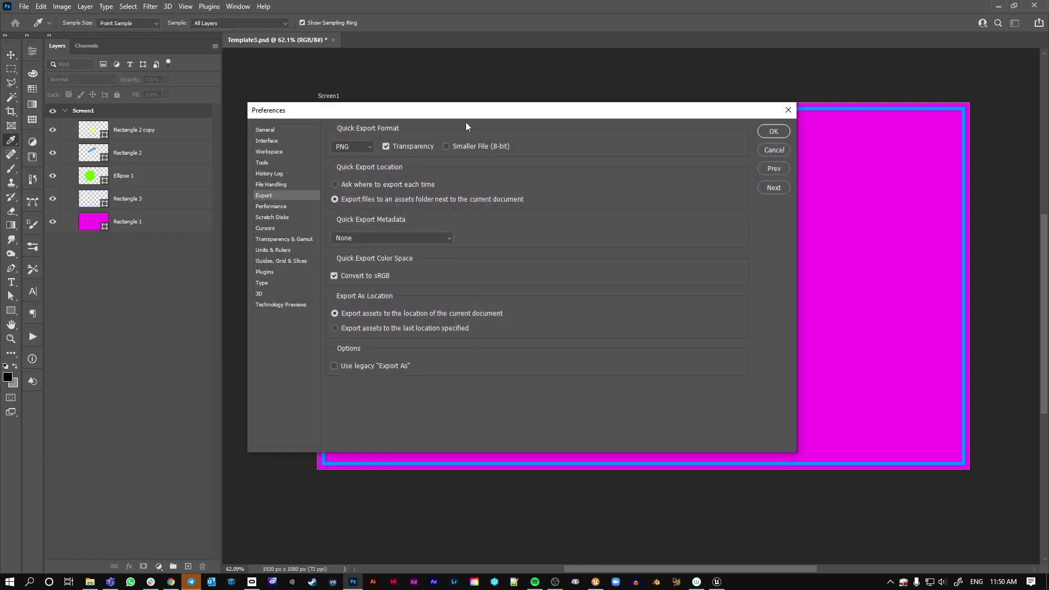
left_click_drag(475, 116, 476, 122)
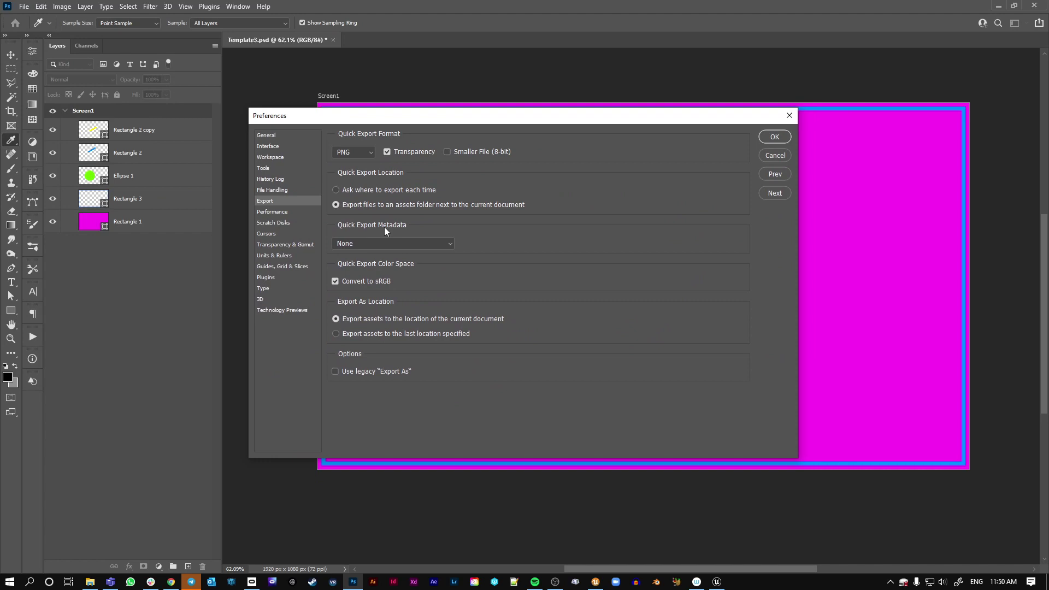
left_click(371, 152)
left_click(808, 140)
left_click(774, 155)
left_click(24, 6)
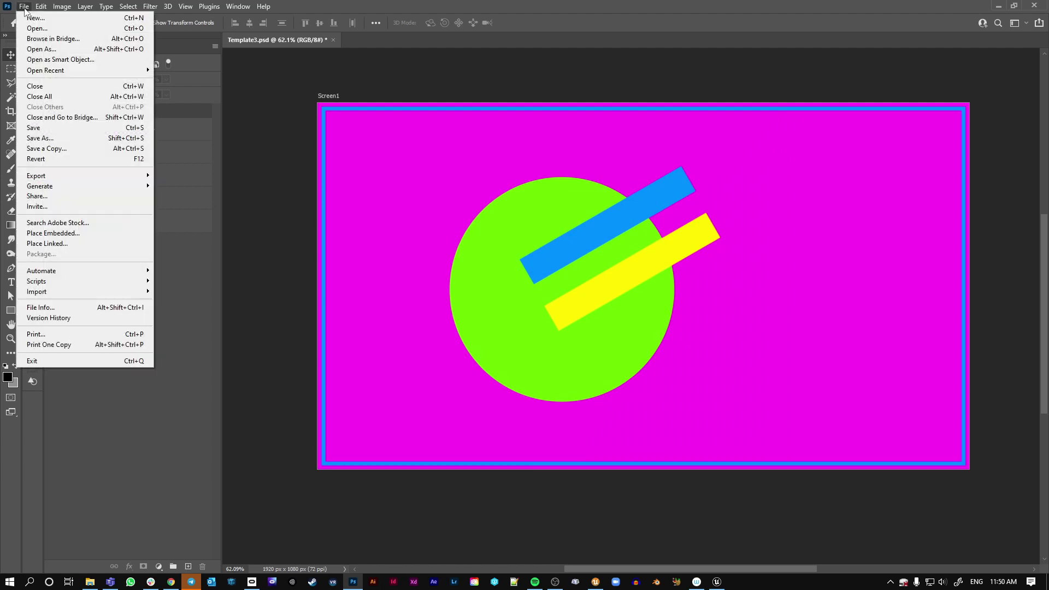
mouse_move(62, 177)
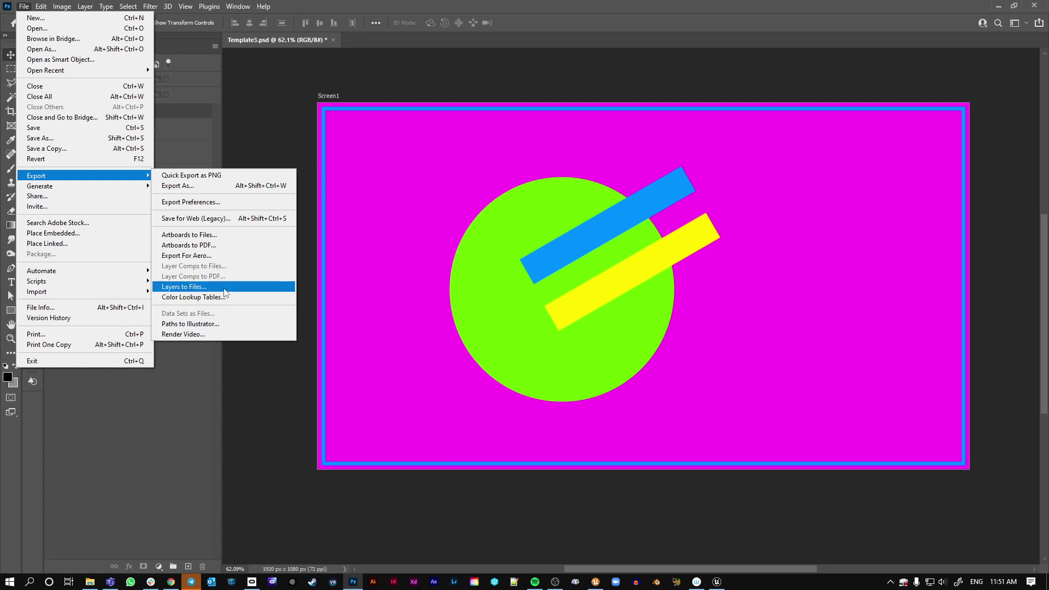
left_click(242, 109)
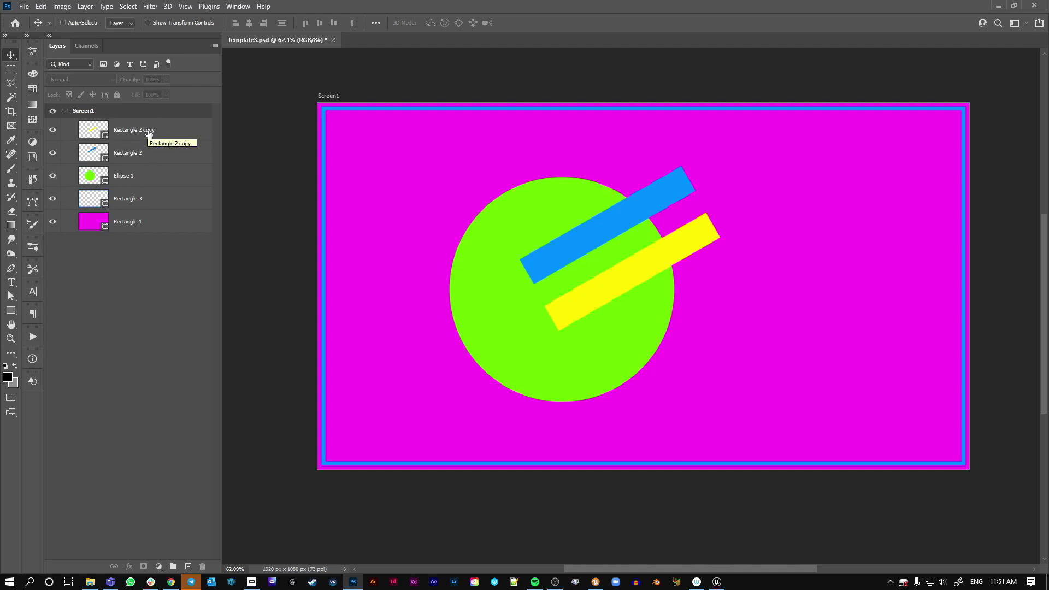
Step: Convert Rectangle 2 copy, Rectangle 2 and Ellipse 1 into a single smart object
scroll(355, 160, "down", 2)
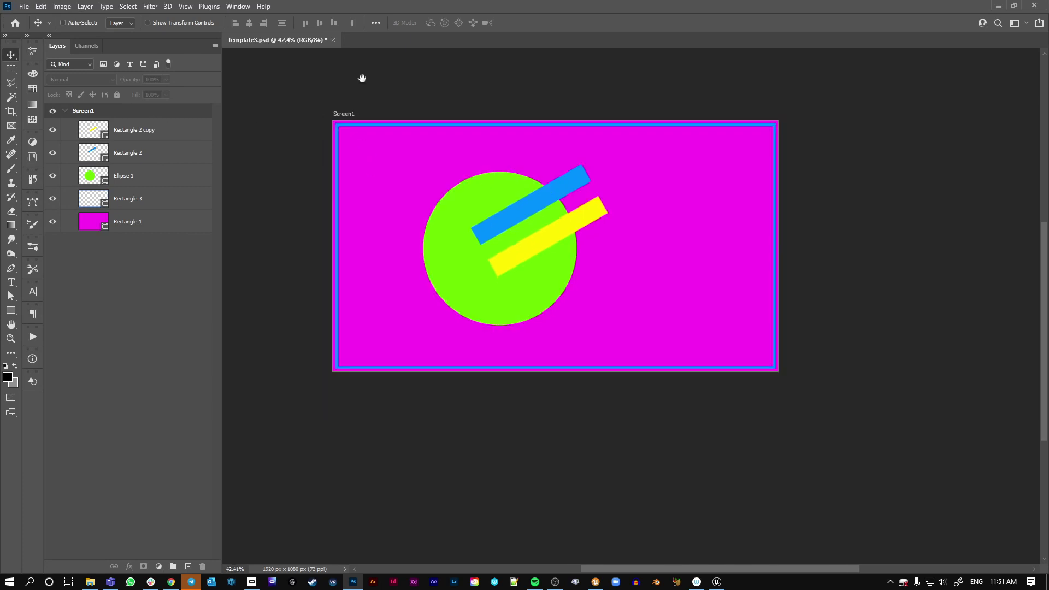
left_click_drag(362, 78, 360, 211)
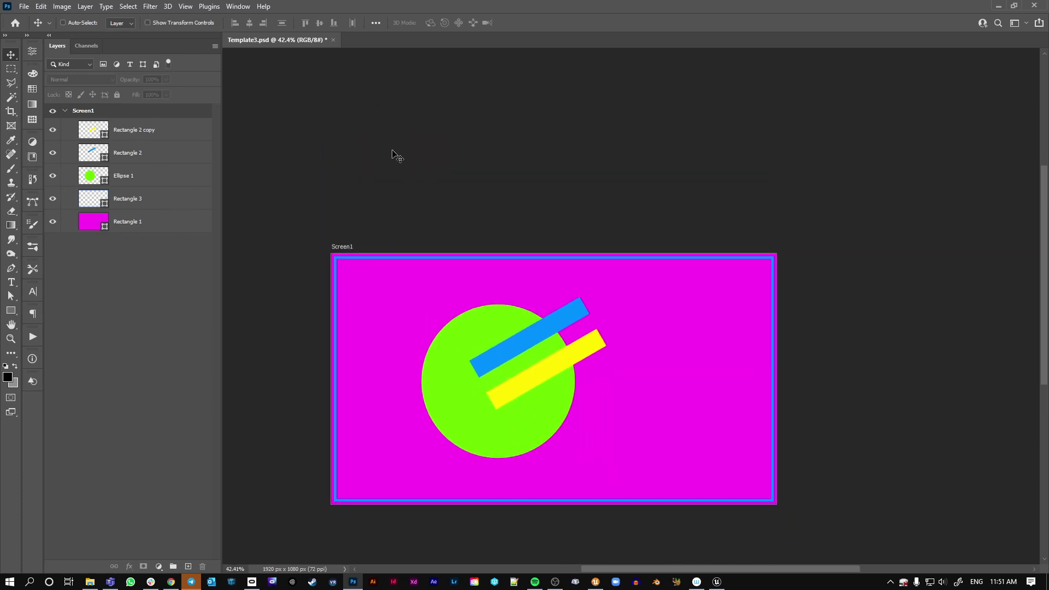
left_click(131, 131)
left_click(131, 155, "shift")
left_click(132, 179, "shift")
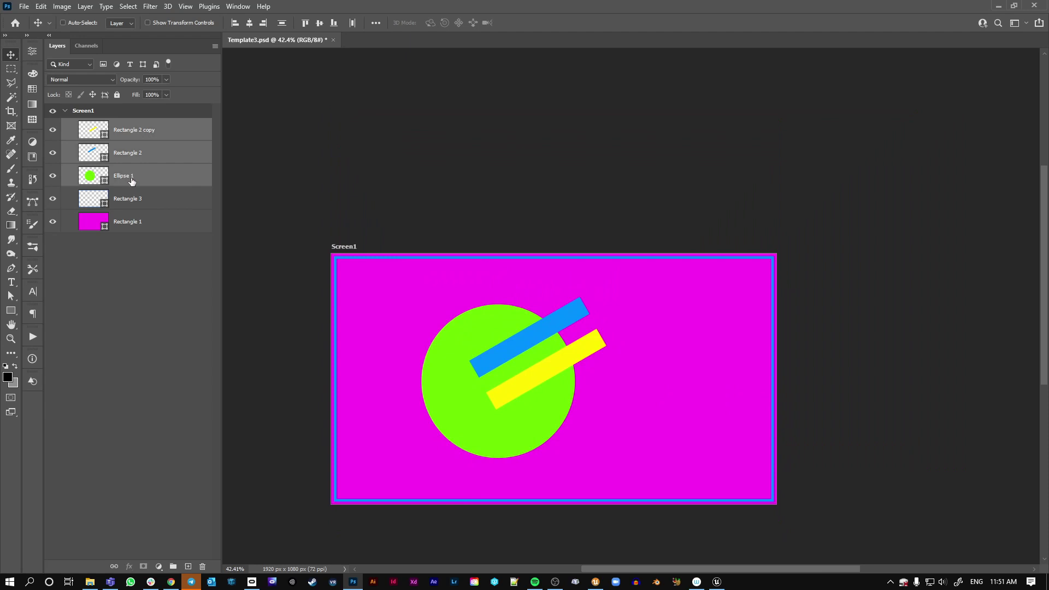
right_click(150, 152)
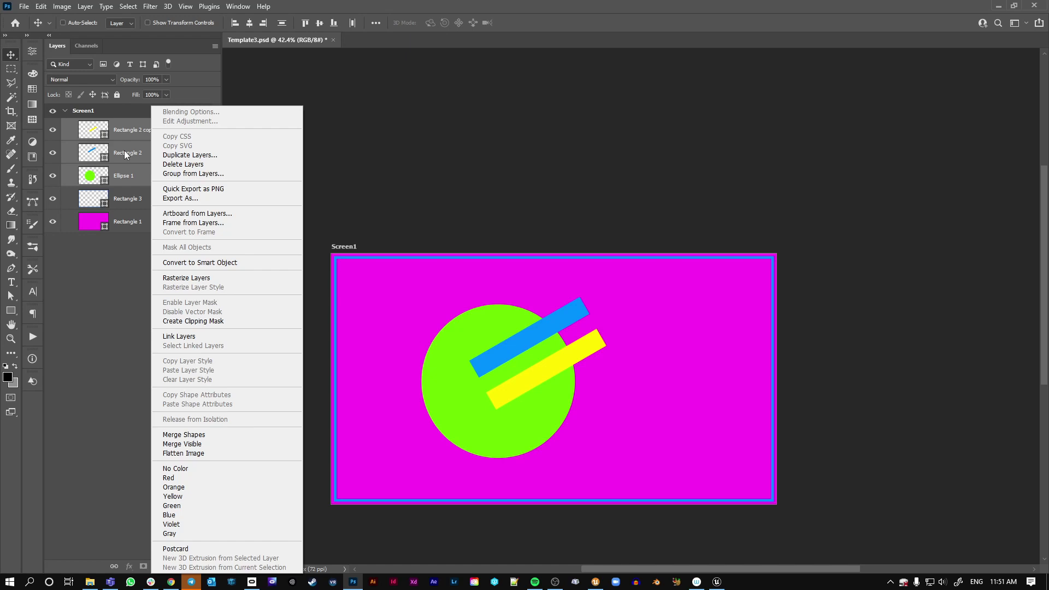
left_click(203, 263)
Step: Rename the smart object to motif and Quick Export it as a PNG
double_click(133, 130)
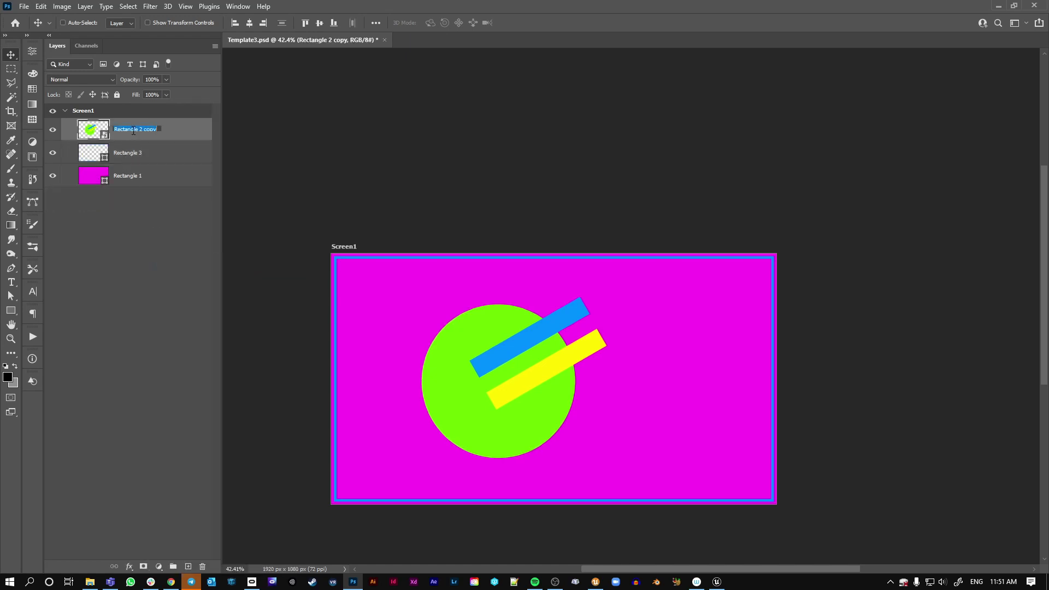
type("motif")
key("Return")
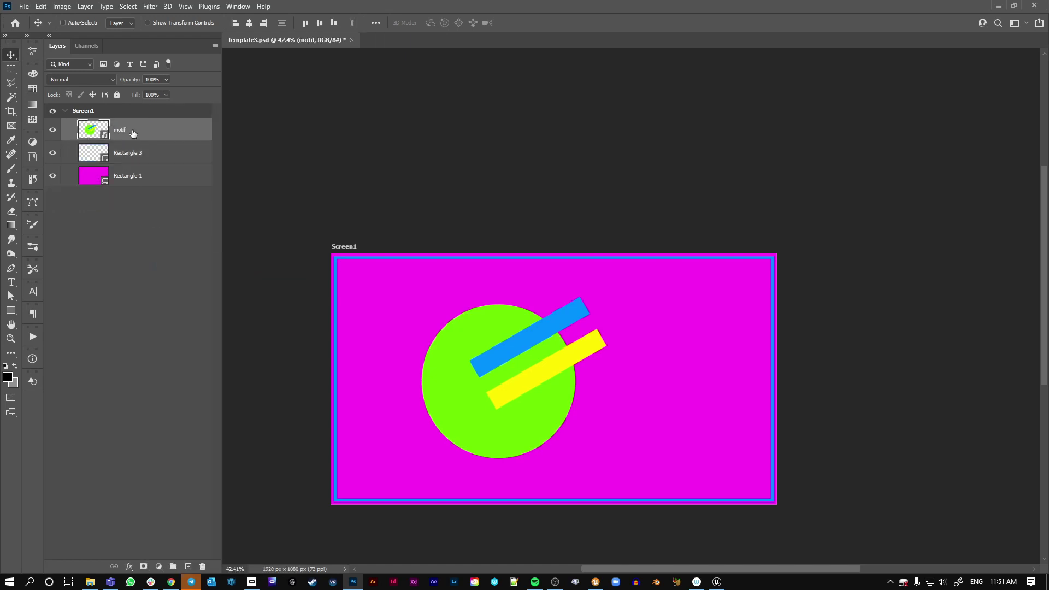
right_click(122, 130)
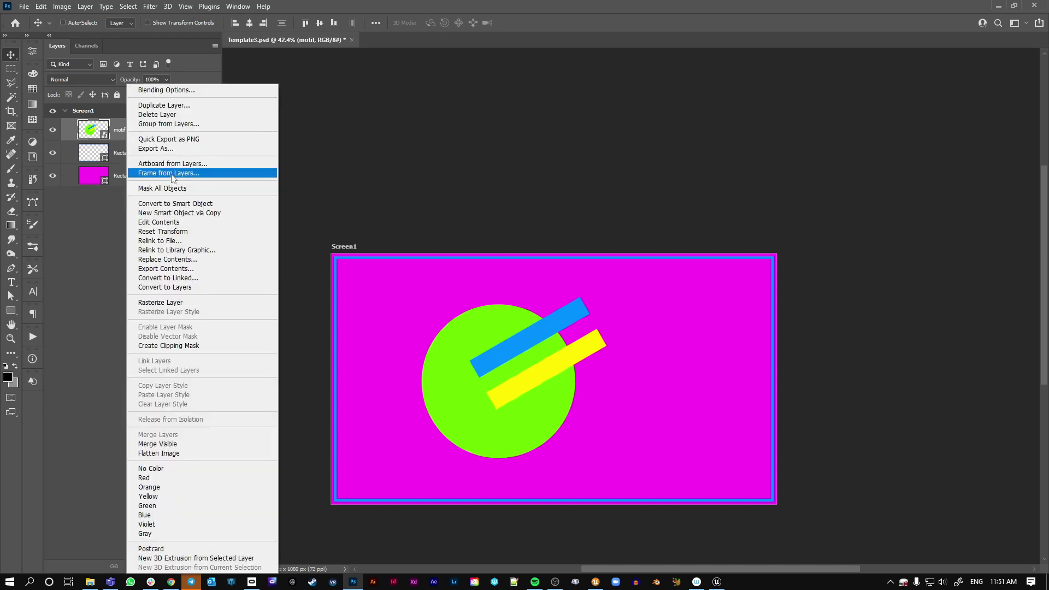
left_click(172, 140)
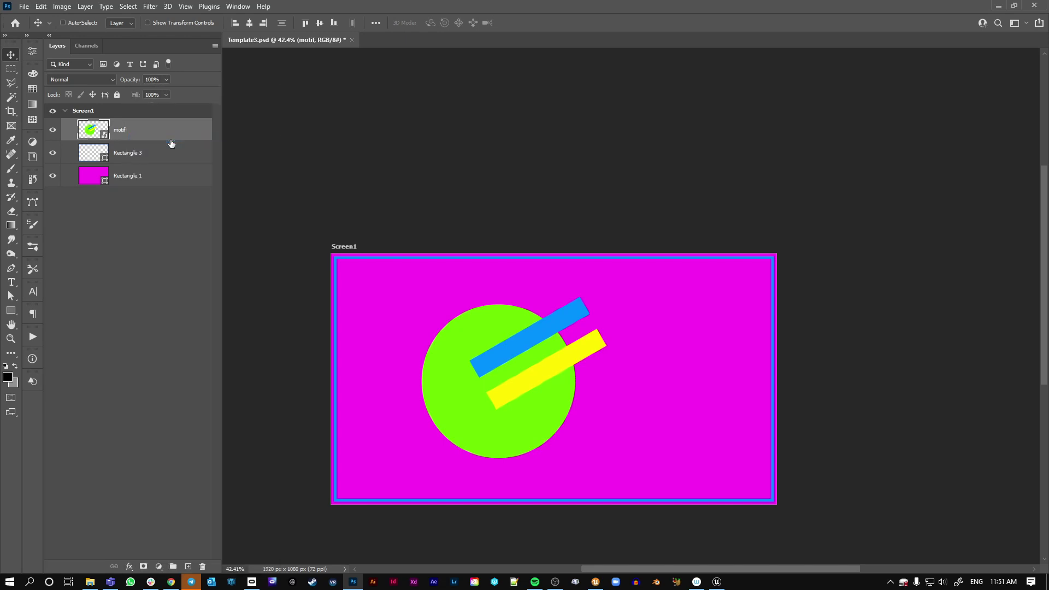
left_click(91, 581)
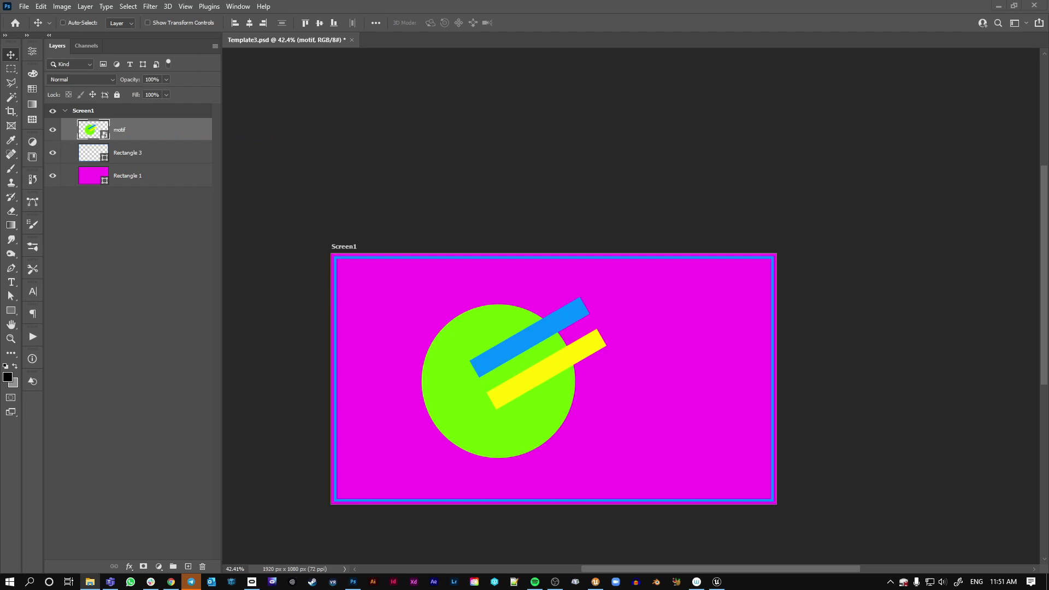
Step: Confirm motif.png is in ExportScreens > Template3-assets, then move Explorer off-screen
left_click(465, 190)
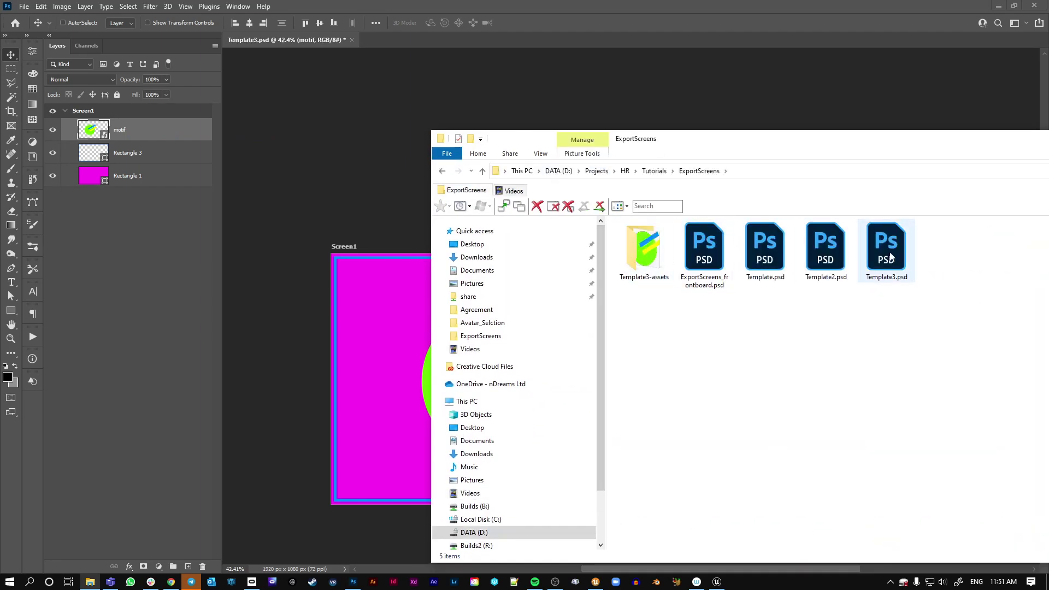
double_click(638, 244)
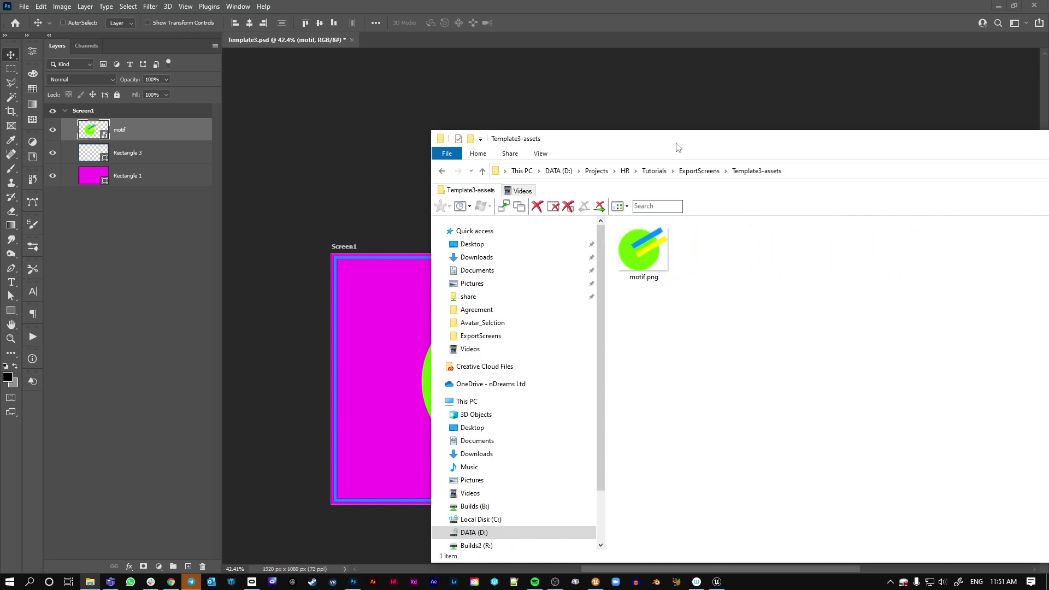
left_click_drag(685, 150, 522, 141)
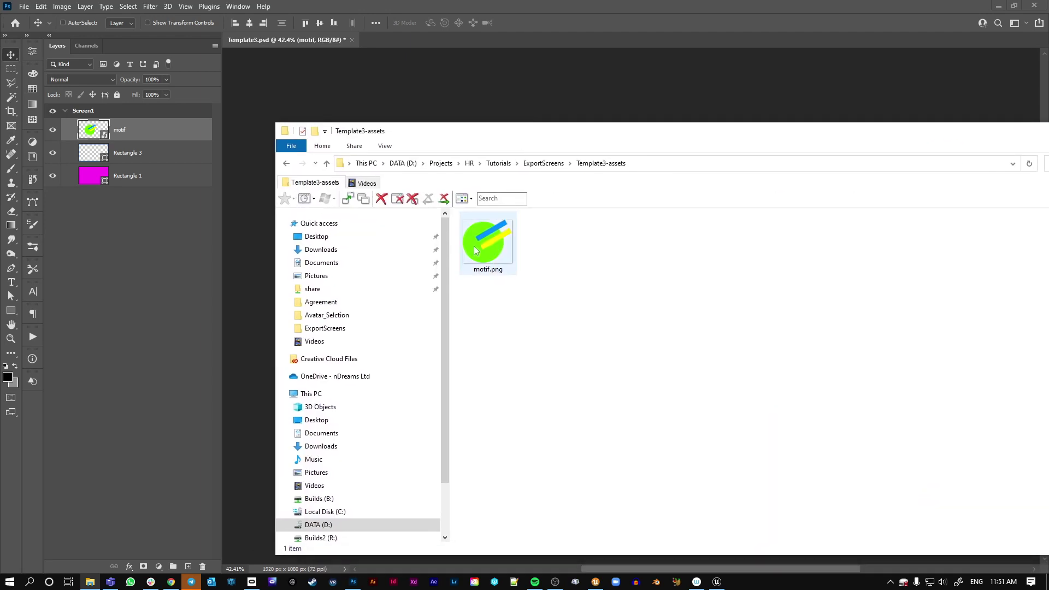
mouse_move(474, 246)
left_click_drag(695, 130, 1048, 130)
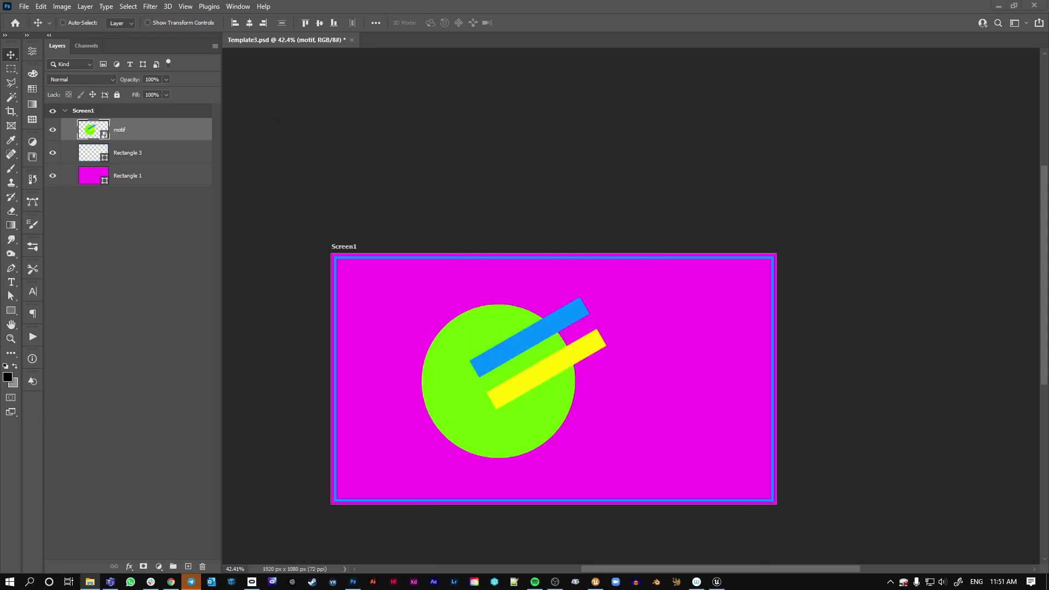
Step: Group Rectangle 3 and Rectangle 1 with Ctrl+G and name the group bg
left_click(128, 151)
left_click(135, 181, "shift")
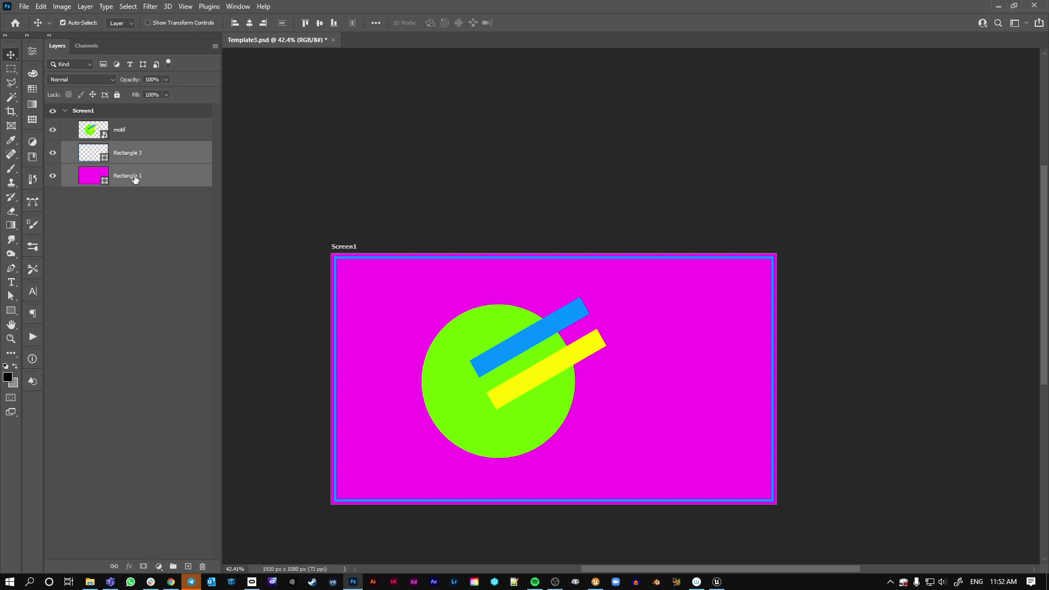
key("ctrl+g")
double_click(108, 148)
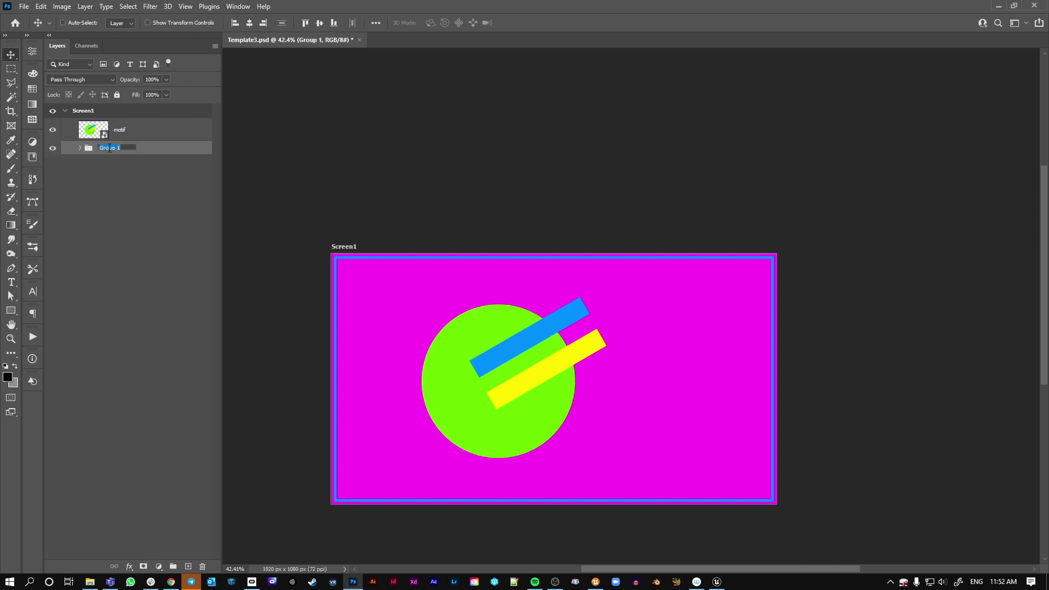
type("bg")
key("Return")
Step: Quick Export the bg group as bg.png into Template3-assets
right_click(124, 151)
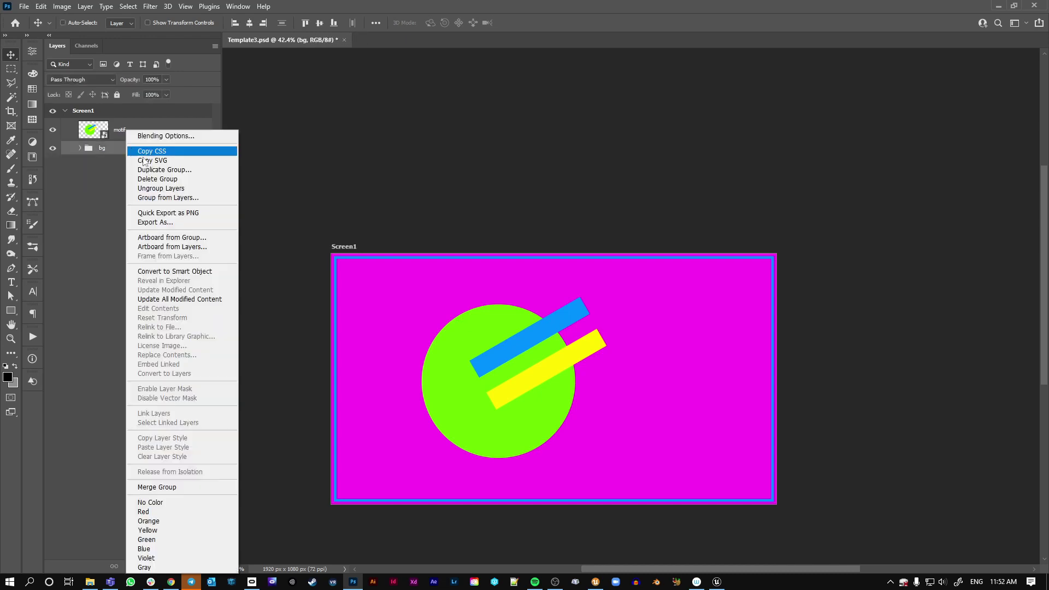
left_click(162, 213)
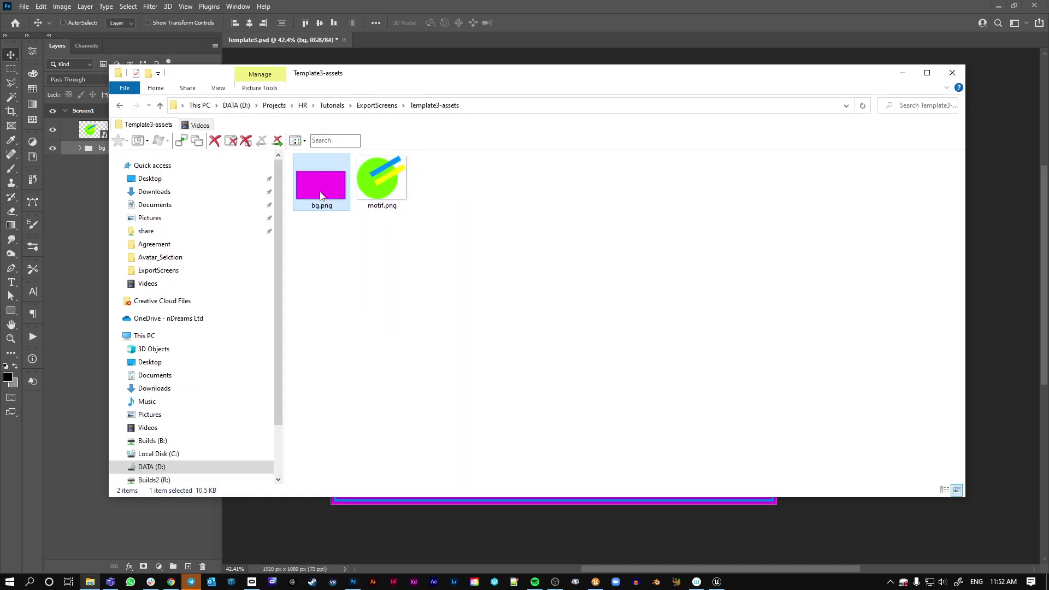
left_click_drag(407, 66, 443, 71)
left_click(105, 143)
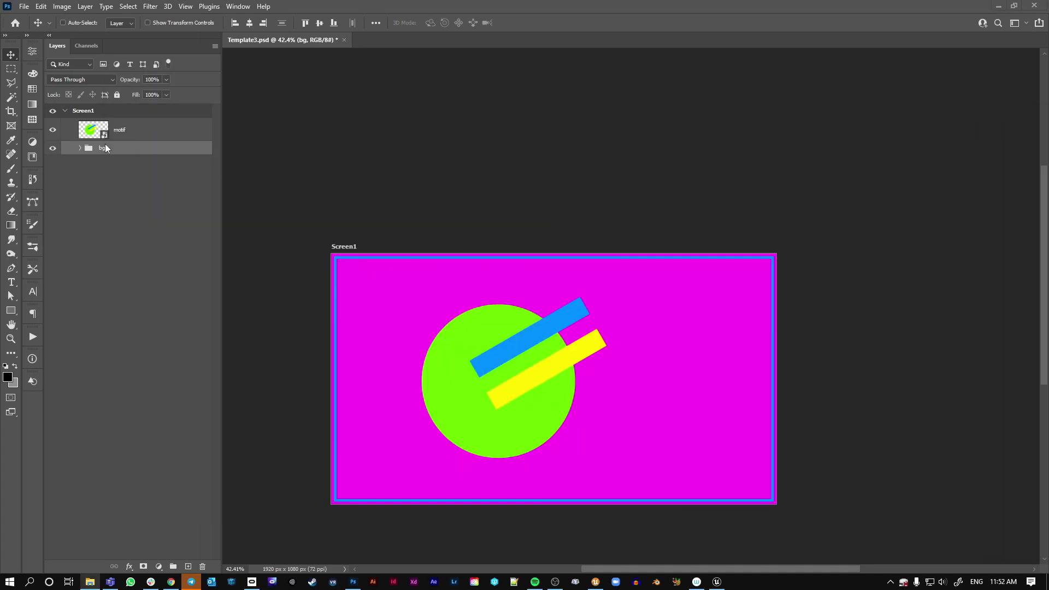
Step: Duplicate the motif to its right, then scale the copy to about 24% and rotate it
left_click(129, 134)
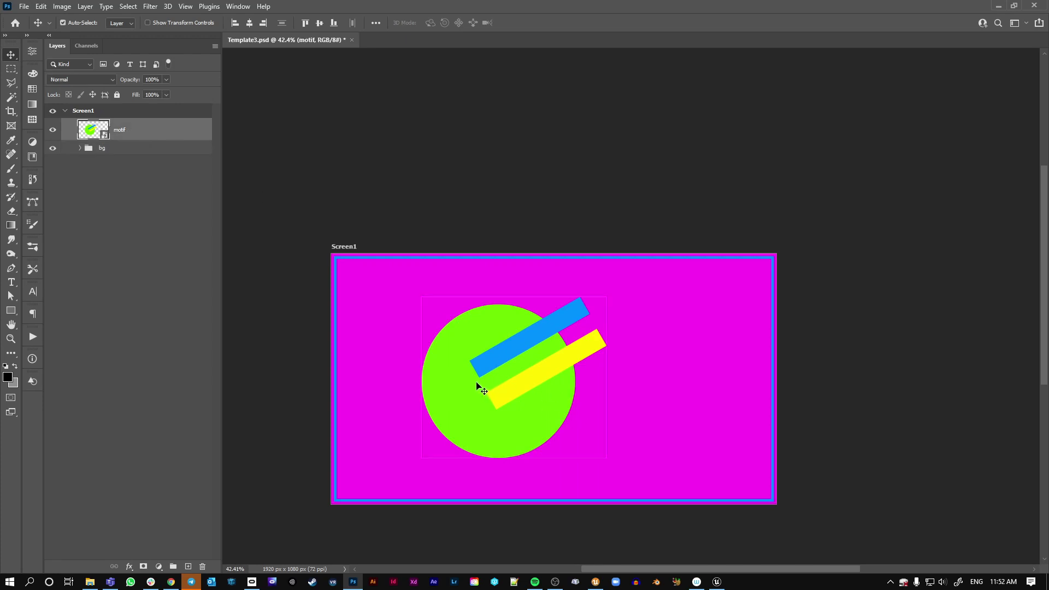
left_click_drag(488, 396, 655, 376)
key("ctrl+t")
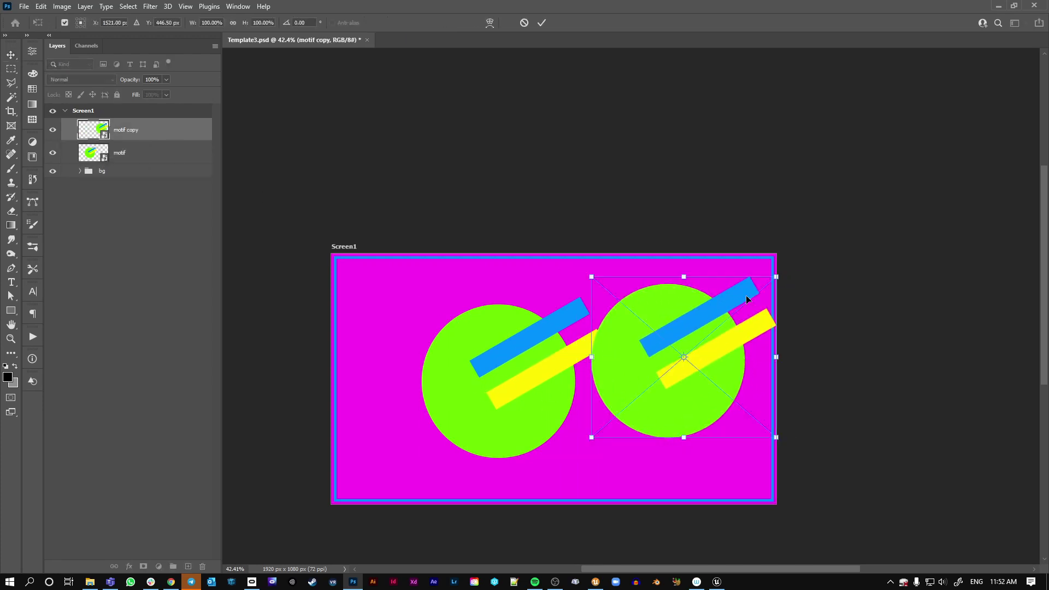
left_click_drag(782, 274, 510, 346)
key("Return")
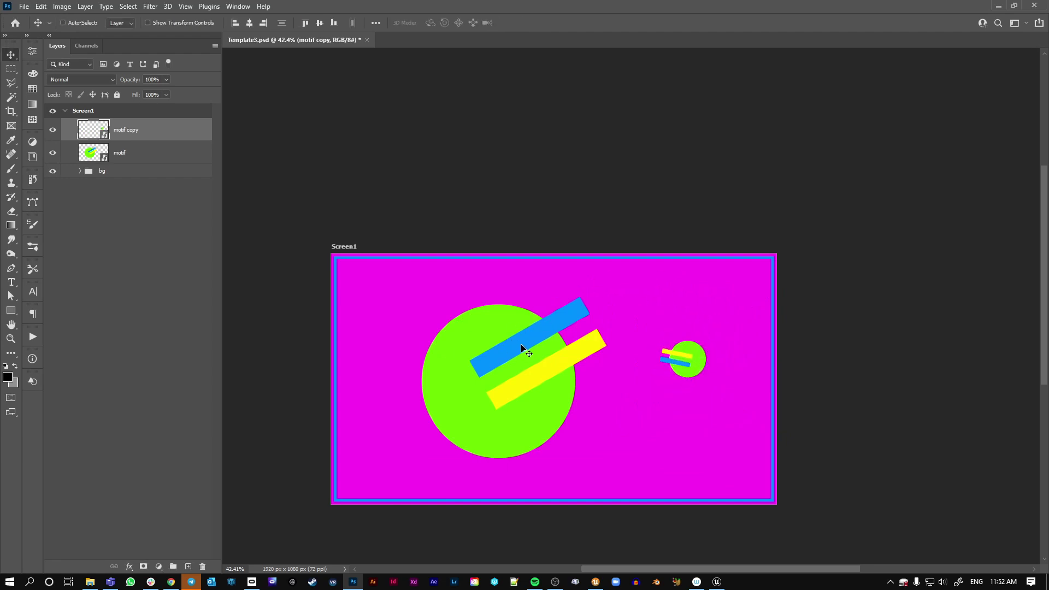
Step: Inside the motif smart object, duplicate Ellipse 1 and shrink the copy within the original
double_click(89, 153)
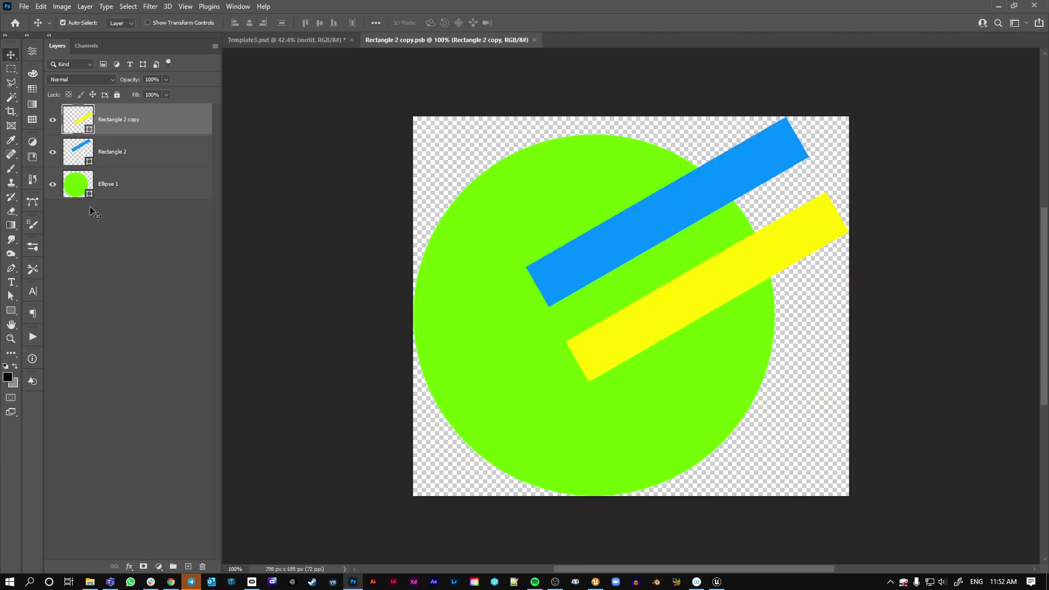
left_click(82, 186)
double_click(82, 186)
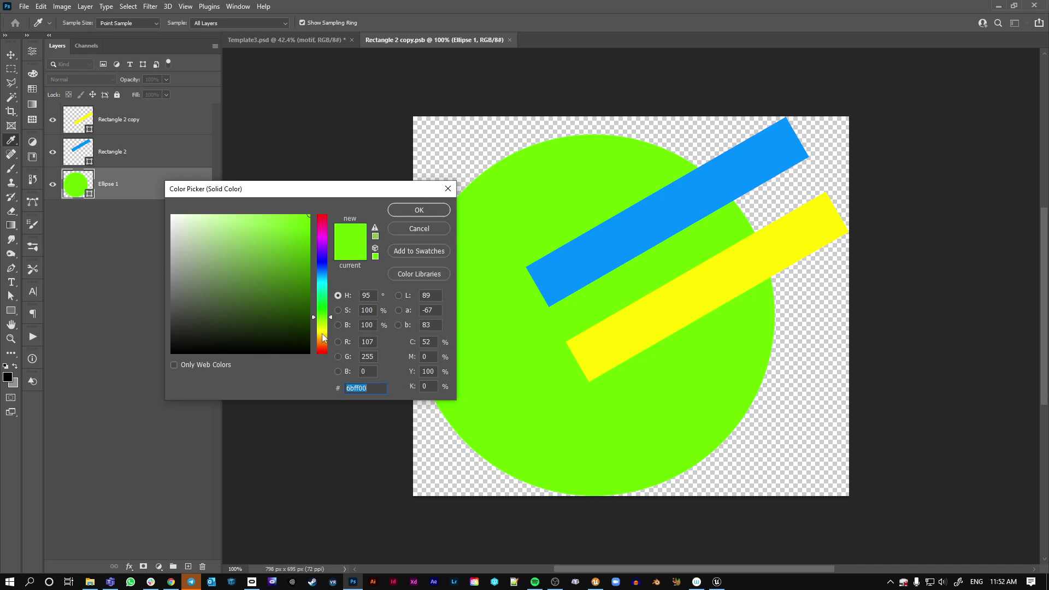
left_click(417, 211)
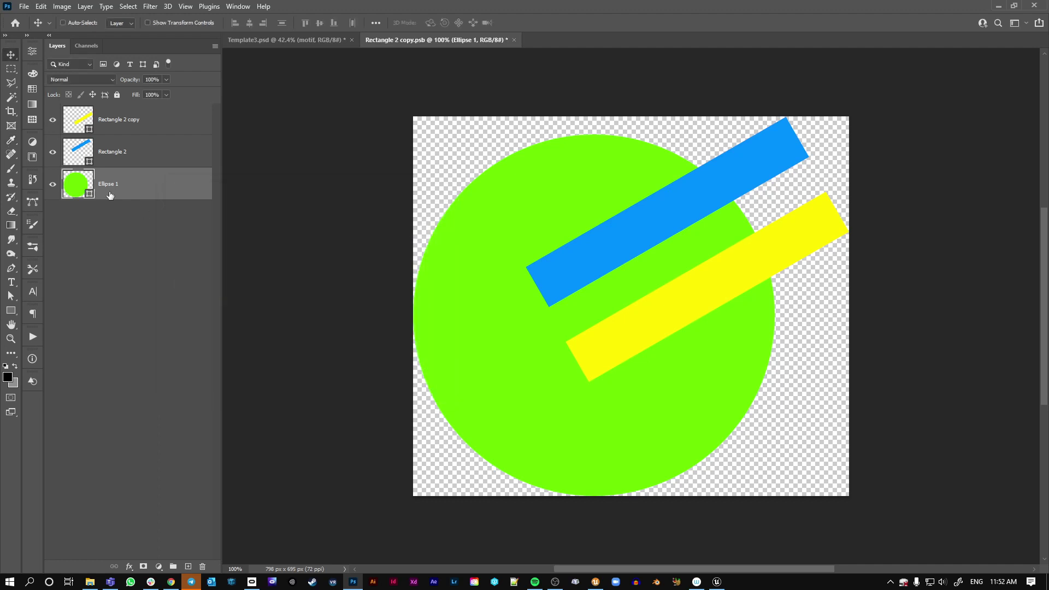
left_click_drag(525, 389, 544, 362)
key("ctrl+t")
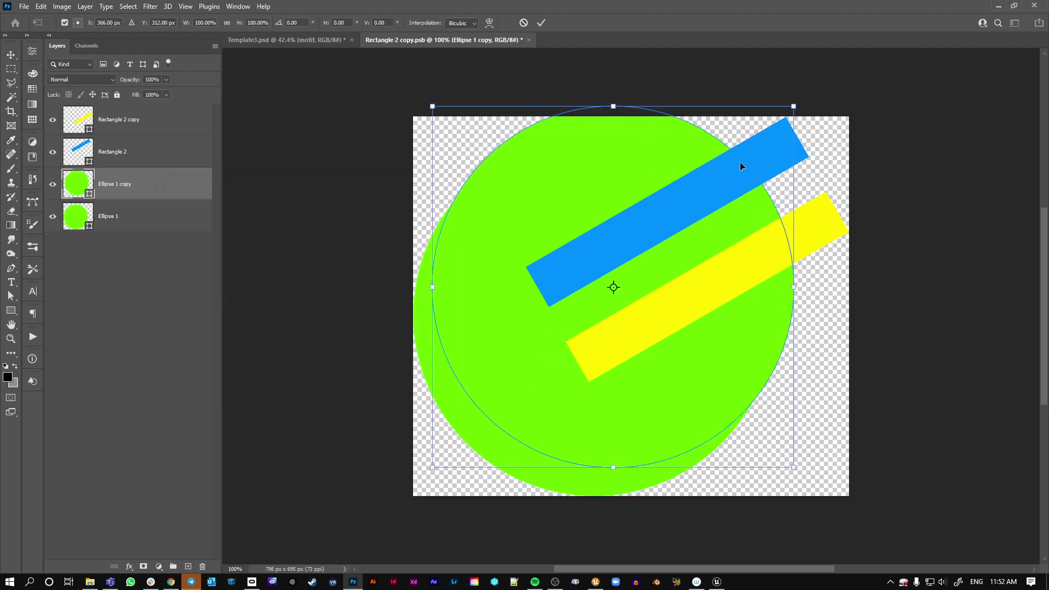
left_click_drag(794, 106, 724, 176)
key("Return")
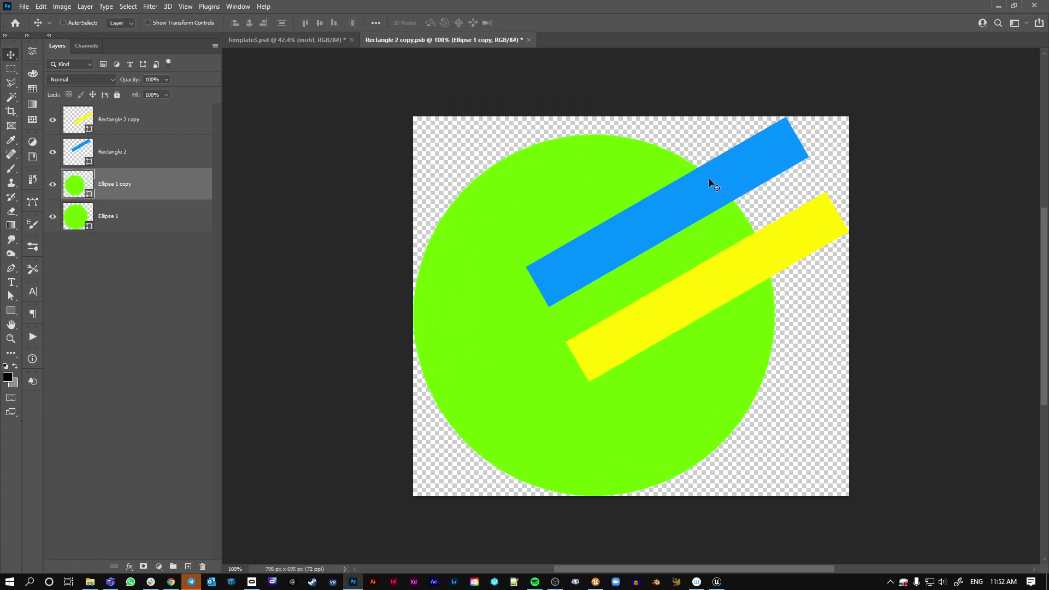
Step: Fill the inner circle copy purple (#a800ff), then save and close the smart object
double_click(82, 185)
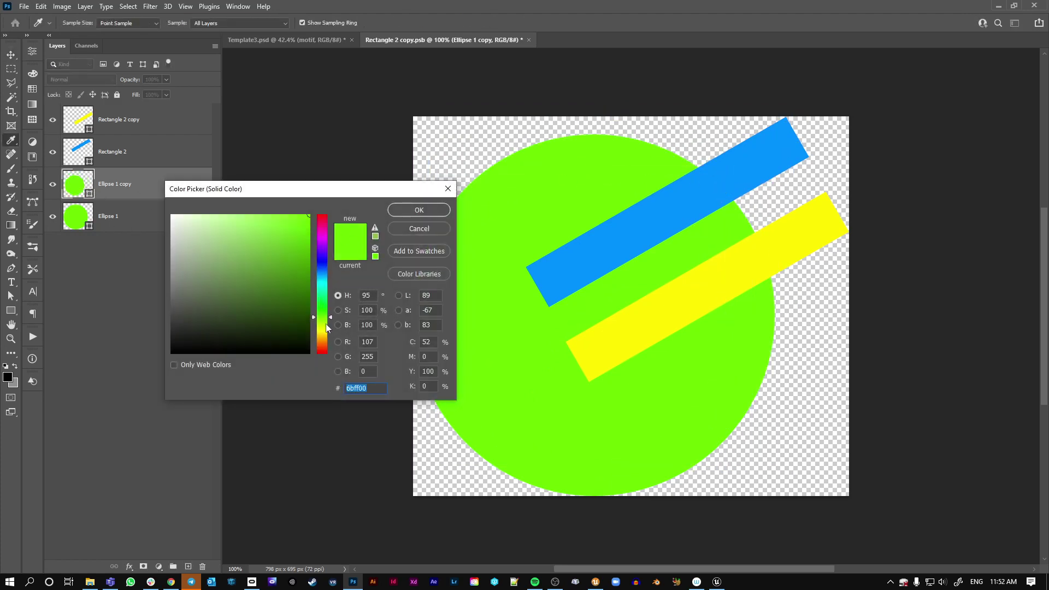
left_click_drag(327, 327, 320, 245)
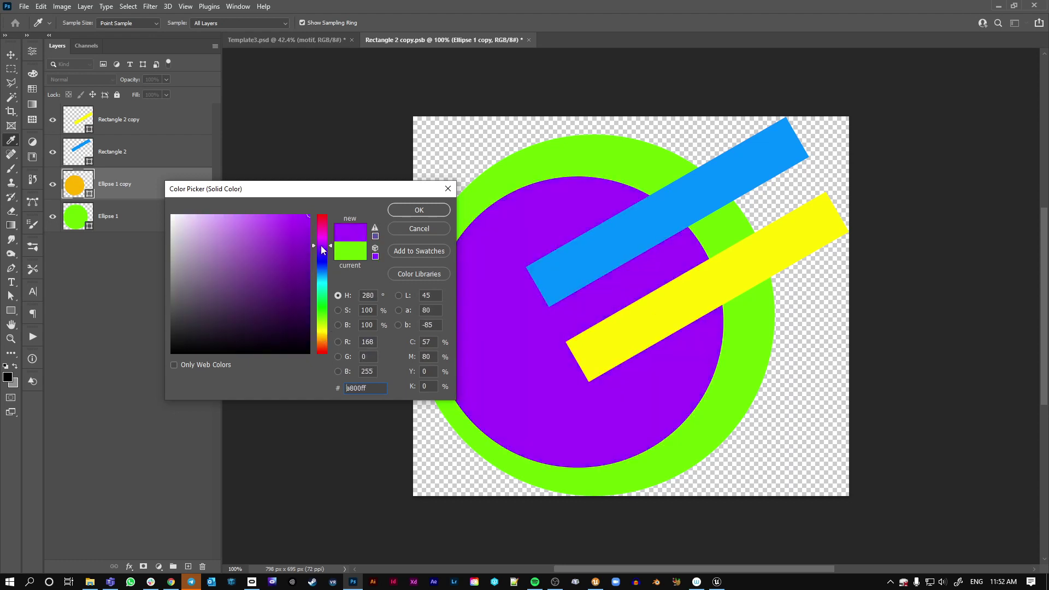
left_click(407, 210)
key("ctrl+s")
key("ctrl+w")
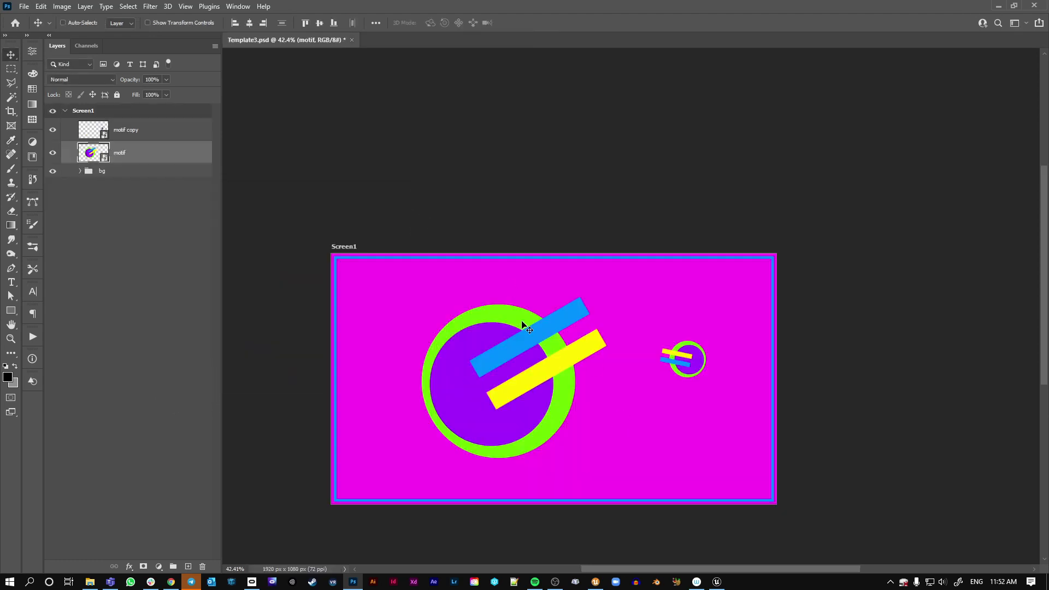
Step: Undo the motif back to plain green and delete the small motif copy layer
mouse_move(700, 376)
left_mouse_down()
mouse_move(653, 393)
mouse_move(706, 330)
mouse_move(700, 376)
left_mouse_up()
key("ctrl+z")
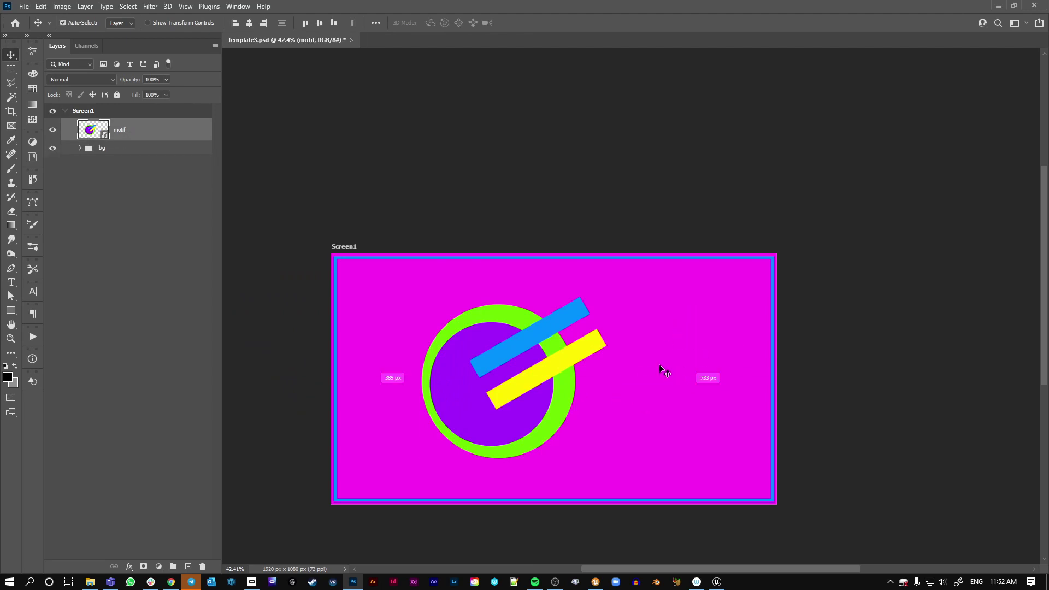
key("ctrl+shift+z")
key("ctrl")
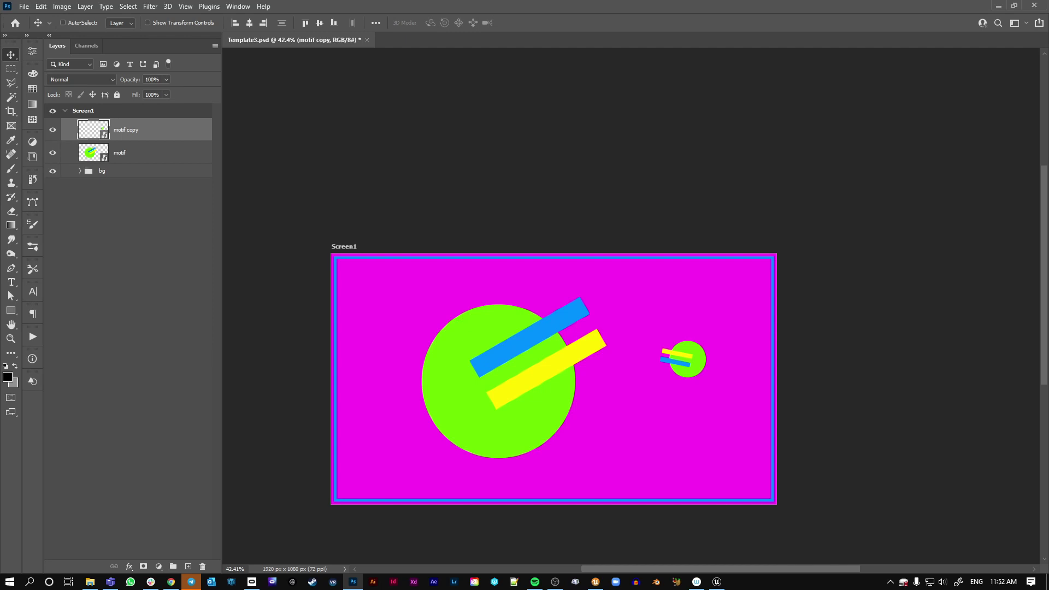
right_click(113, 133)
key("Escape")
key("Delete")
right_click(121, 134)
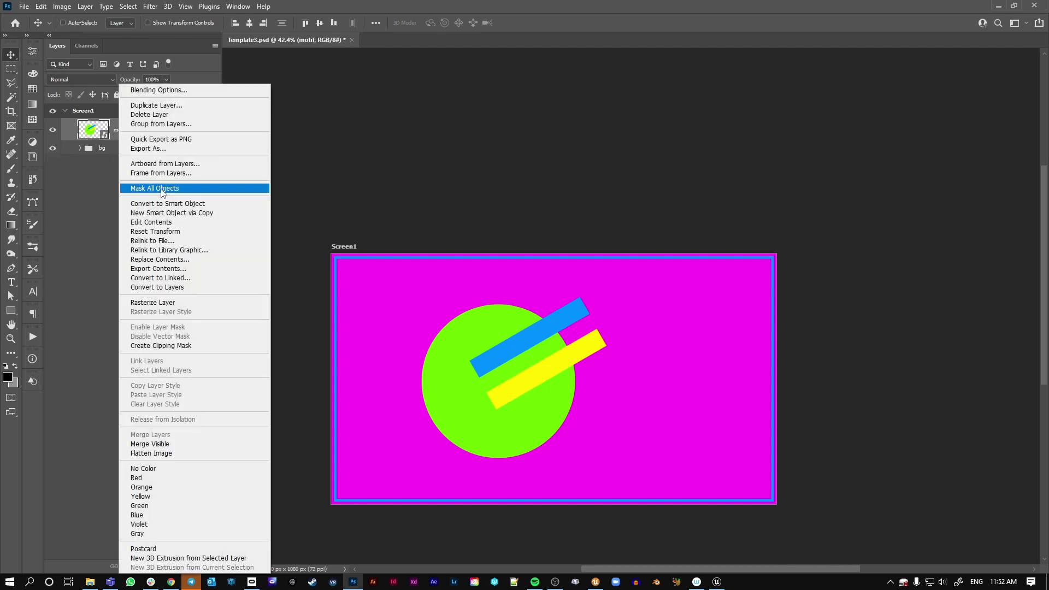
Step: Append _1920 to the Screen1 artboard name, making it Screen1_1920
left_click(90, 183)
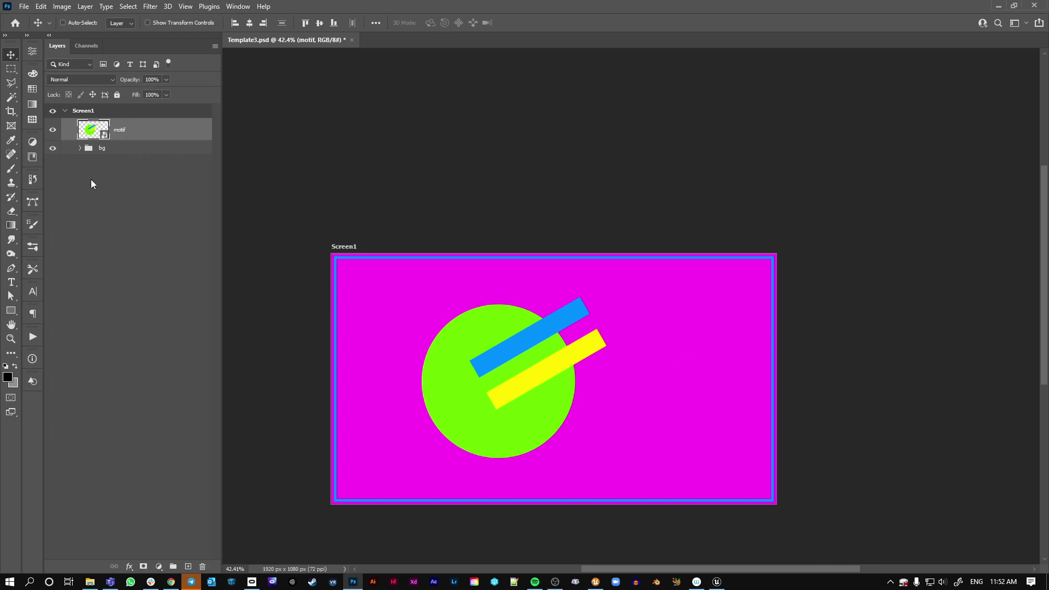
left_click(85, 114)
right_click(85, 113)
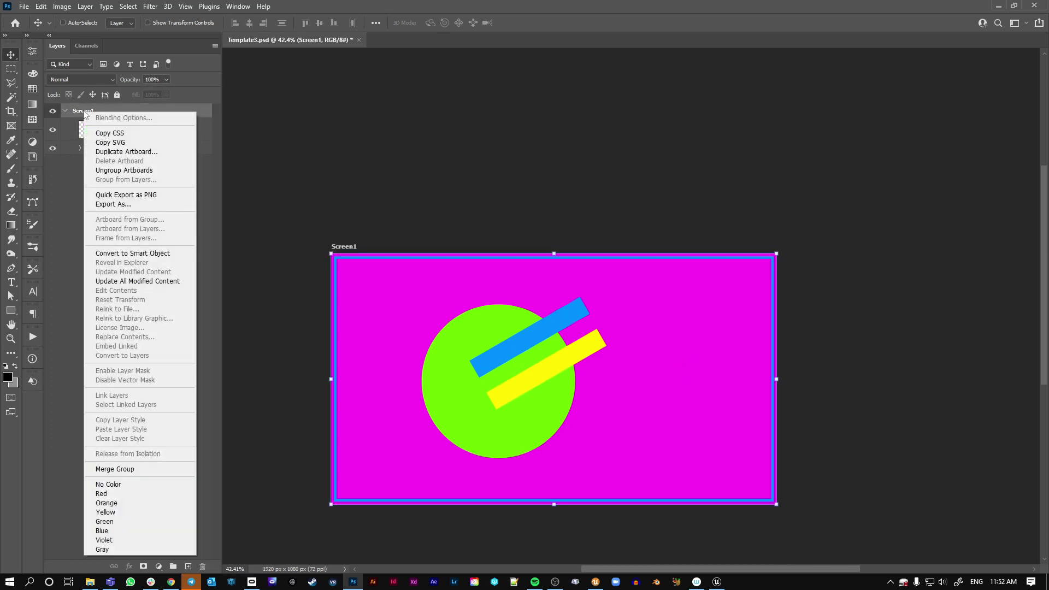
left_click(85, 111)
double_click(85, 110)
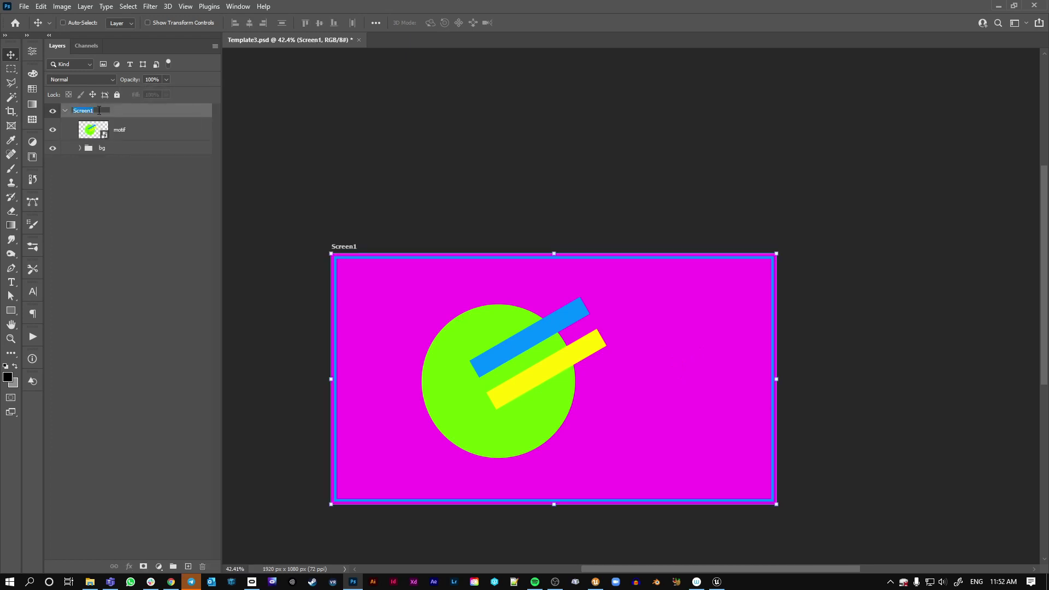
left_click(106, 113)
key("Return")
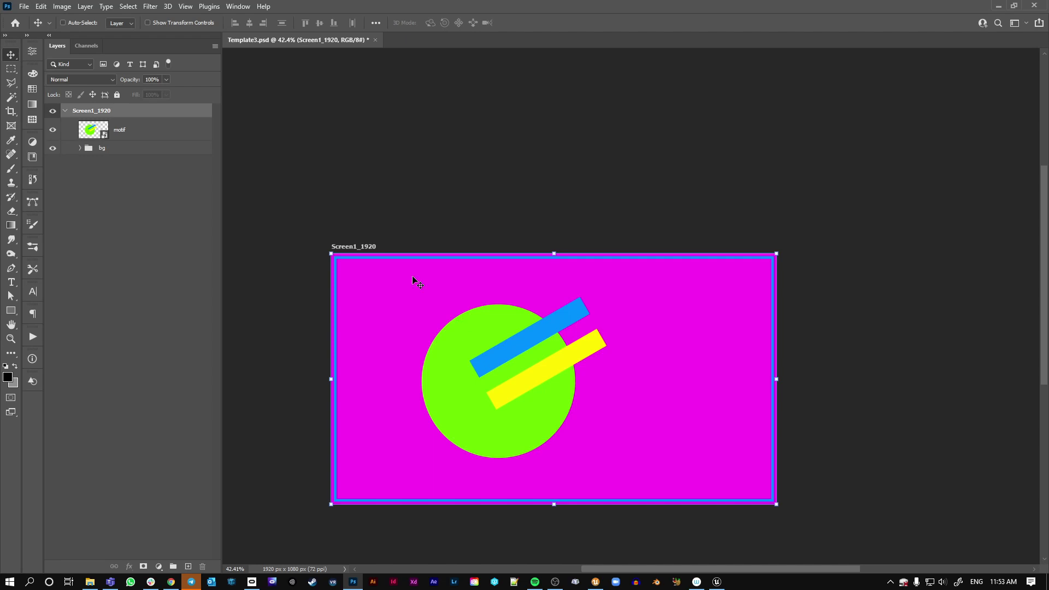
Step: With the Artboard tool, set the Screen1_1920 artboard's background colour to White
key("shift+v")
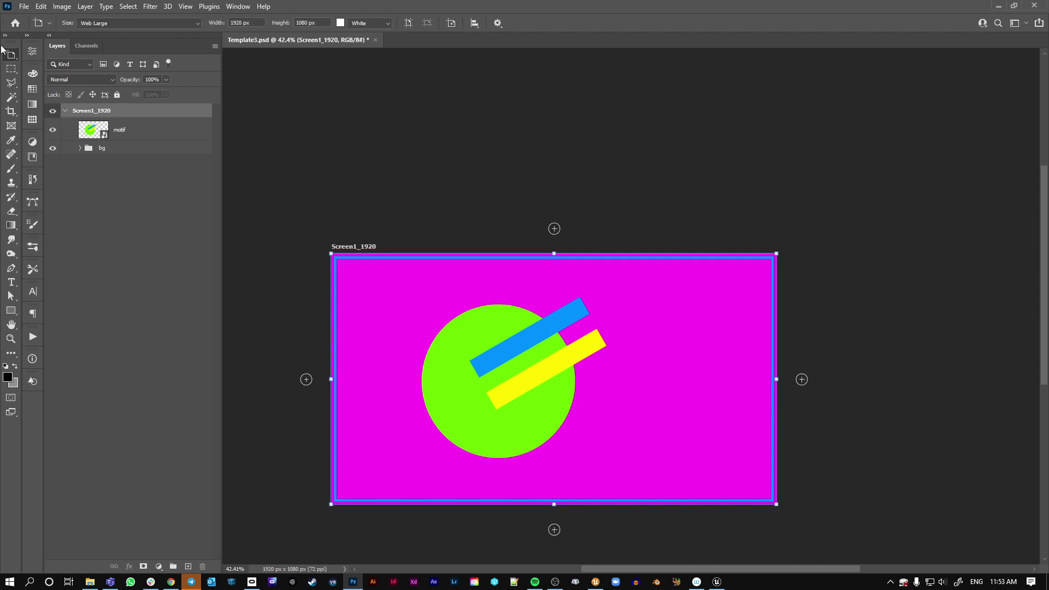
right_click(12, 57)
left_click(36, 55)
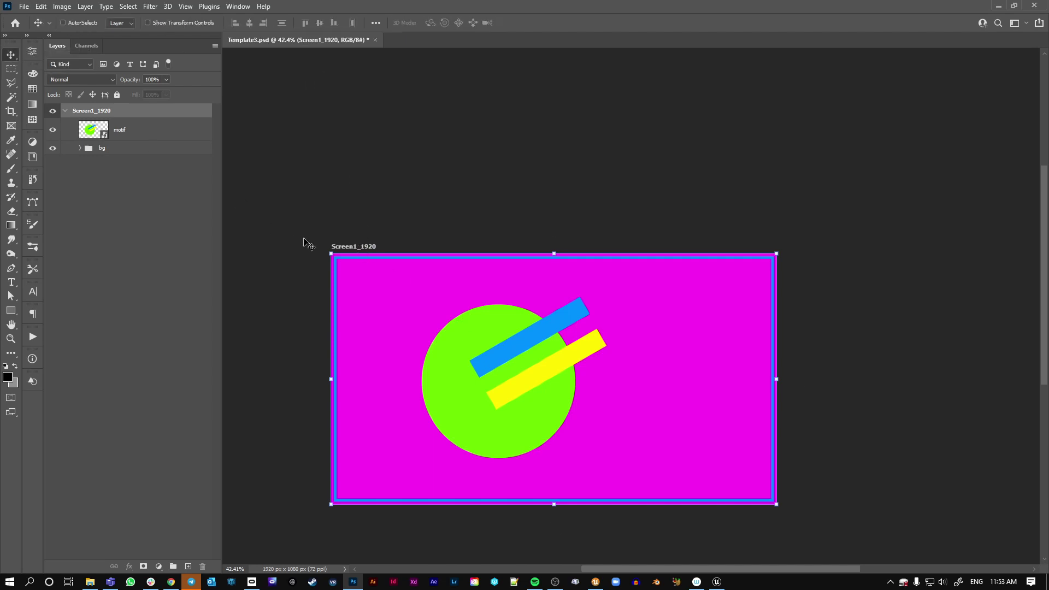
key("shift+v")
right_click(13, 55)
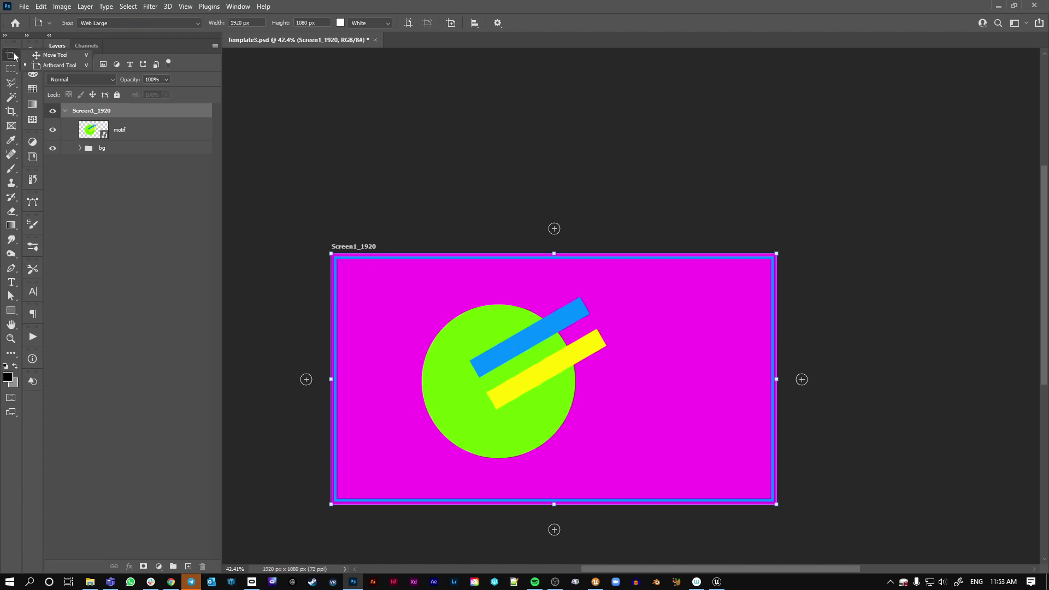
left_click(36, 58)
key("shift+v")
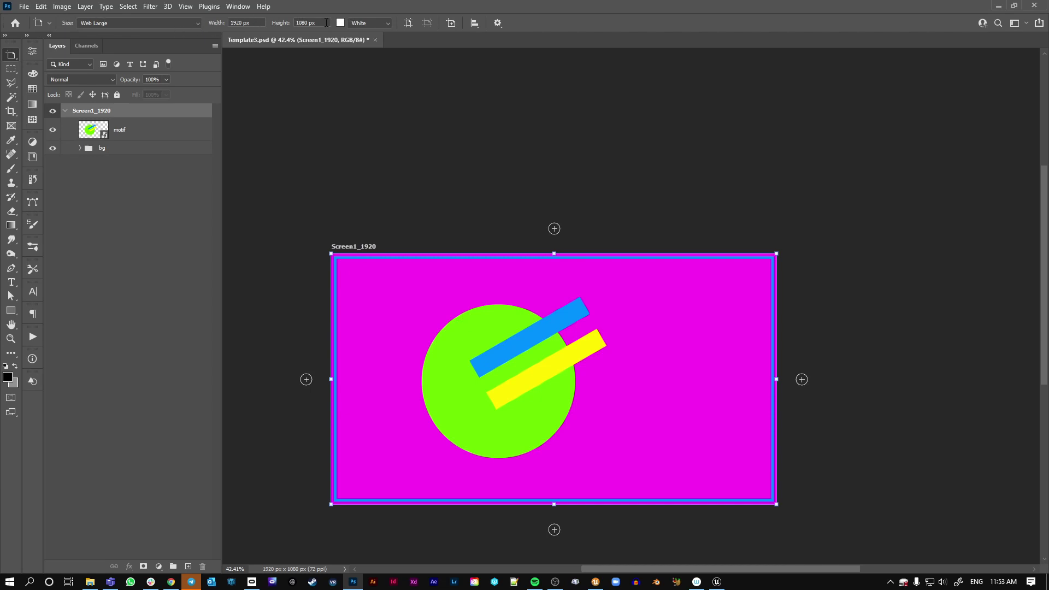
left_click(384, 24)
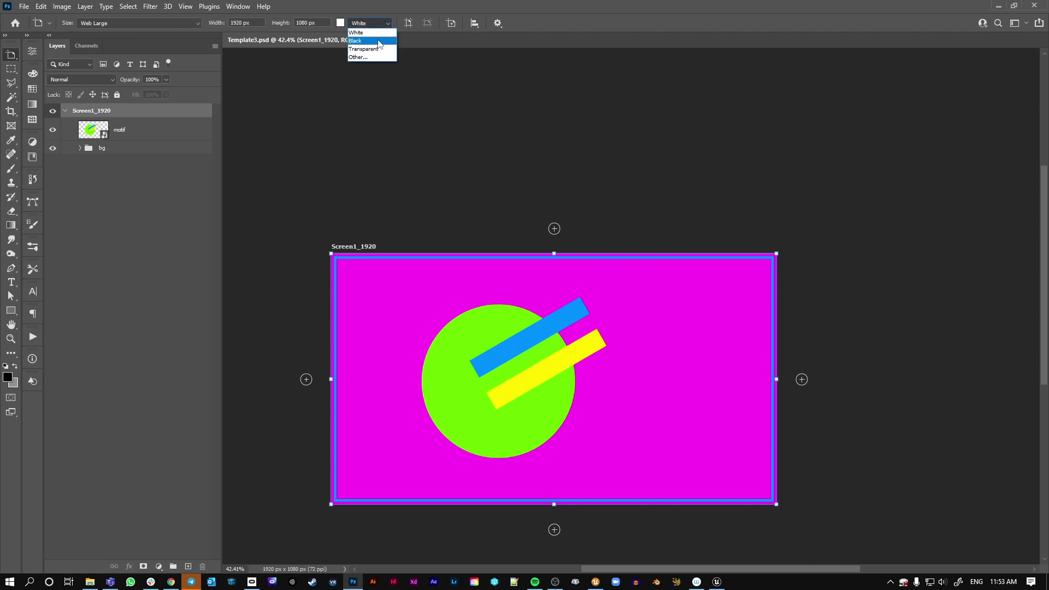
left_click(623, 26)
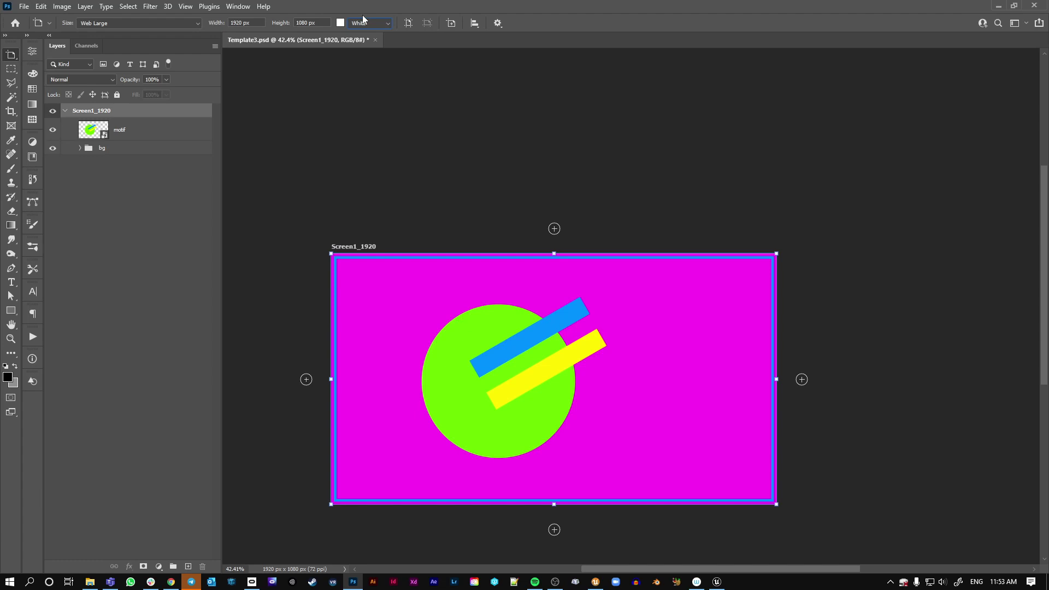
left_click(373, 23)
left_click(92, 129)
Step: Alt-drag a copy of the motif above the artboard and zoom out to see it
key("v")
left_click_drag(467, 358, 519, 367)
key("ctrl+0")
scroll(473, 163, "down", 2)
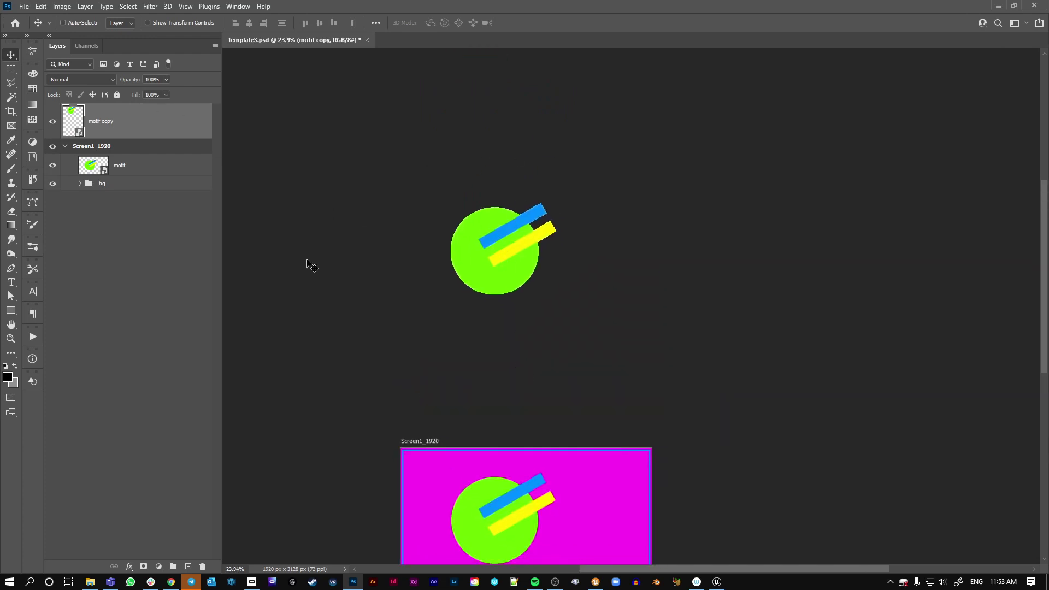
right_click(10, 55)
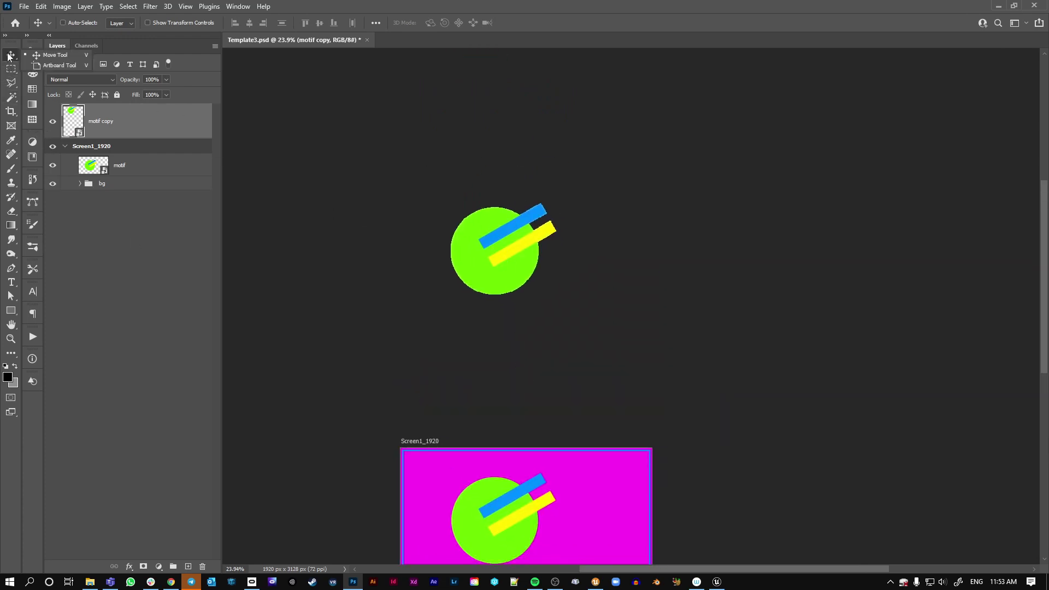
left_click(38, 68)
key("shift+v")
left_click_drag(471, 235, 471, 233)
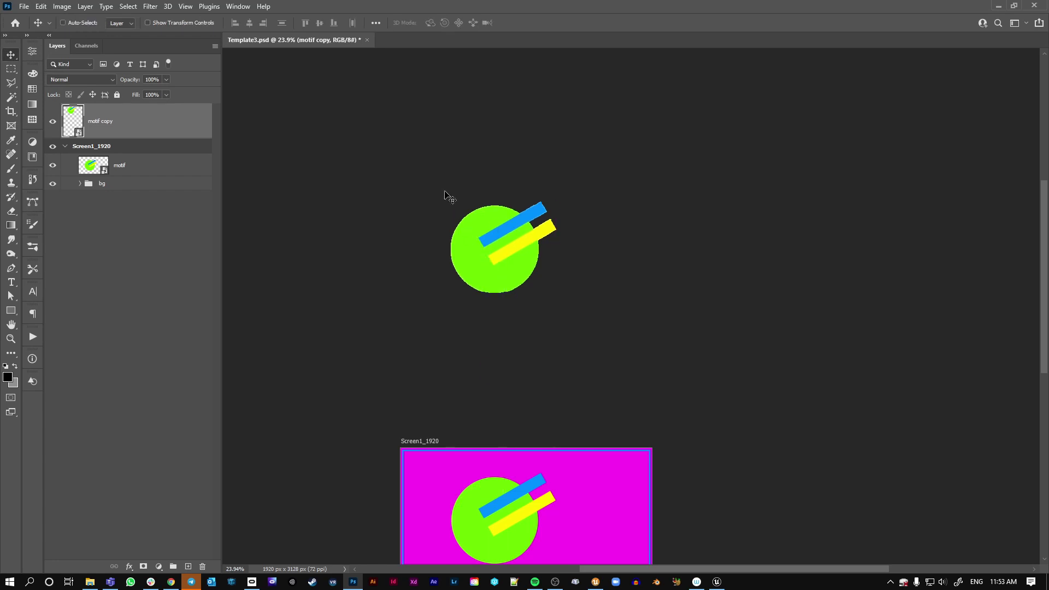
Step: Draw a new artboard around the motif copy, set to Transparent, 512 × 512 px
right_click(10, 59)
left_click(38, 69)
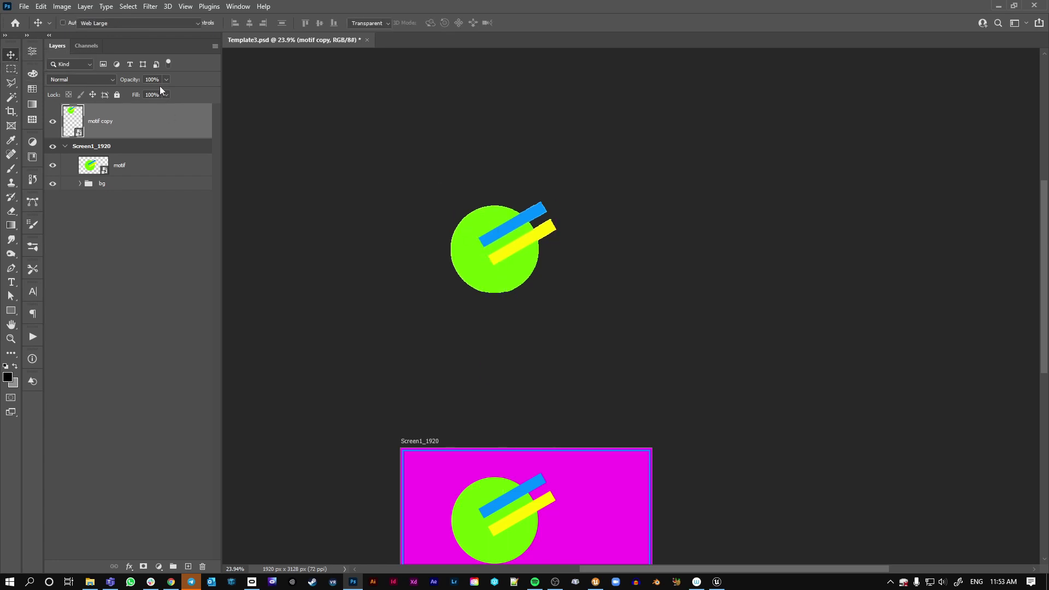
left_click_drag(432, 168, 579, 313)
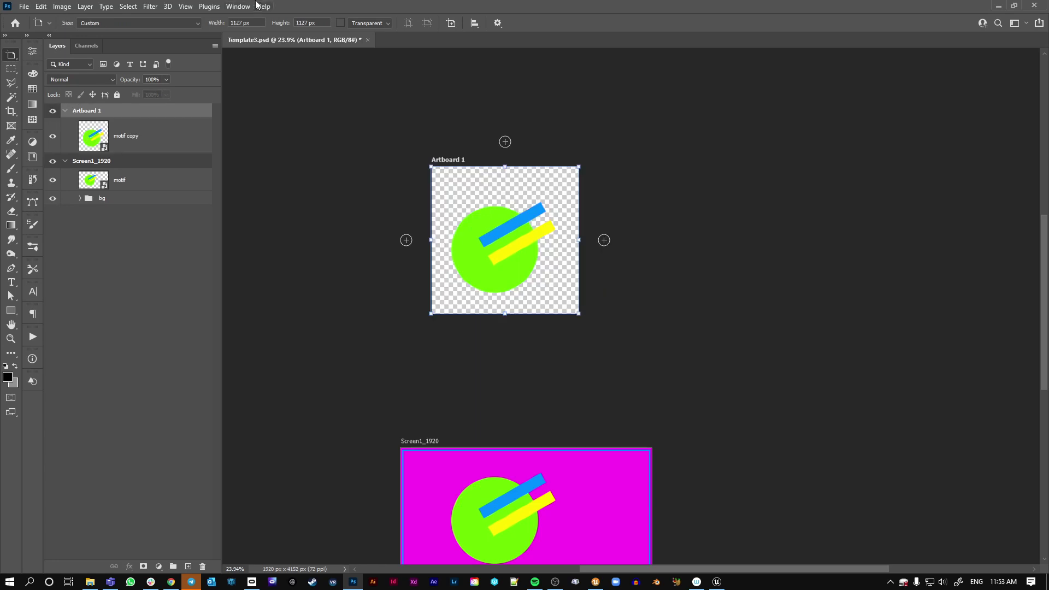
left_click(363, 23)
left_click(235, 23)
type("512")
left_click(303, 23)
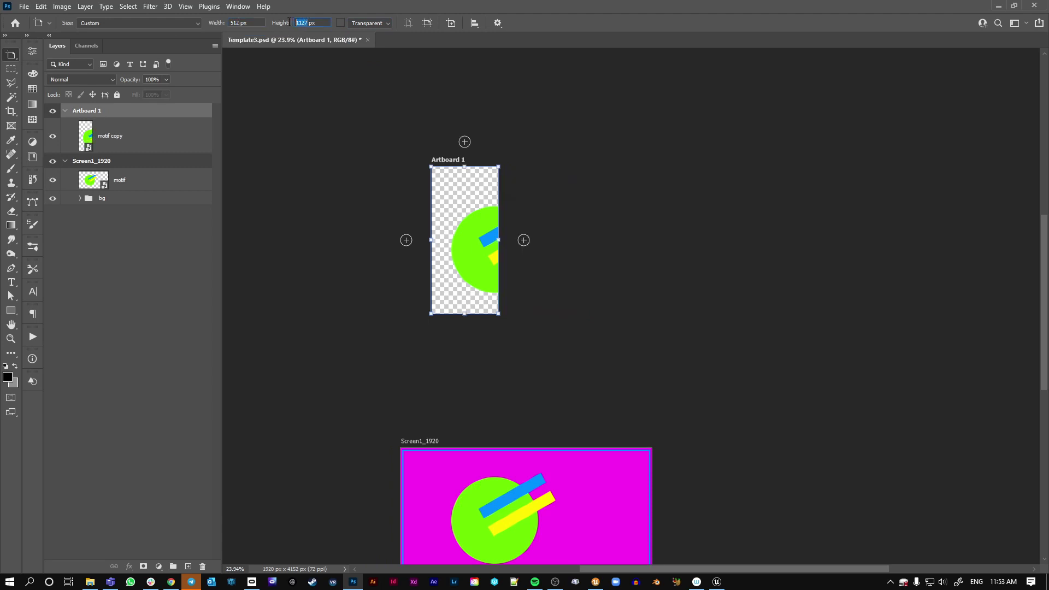
type("512")
key("Return")
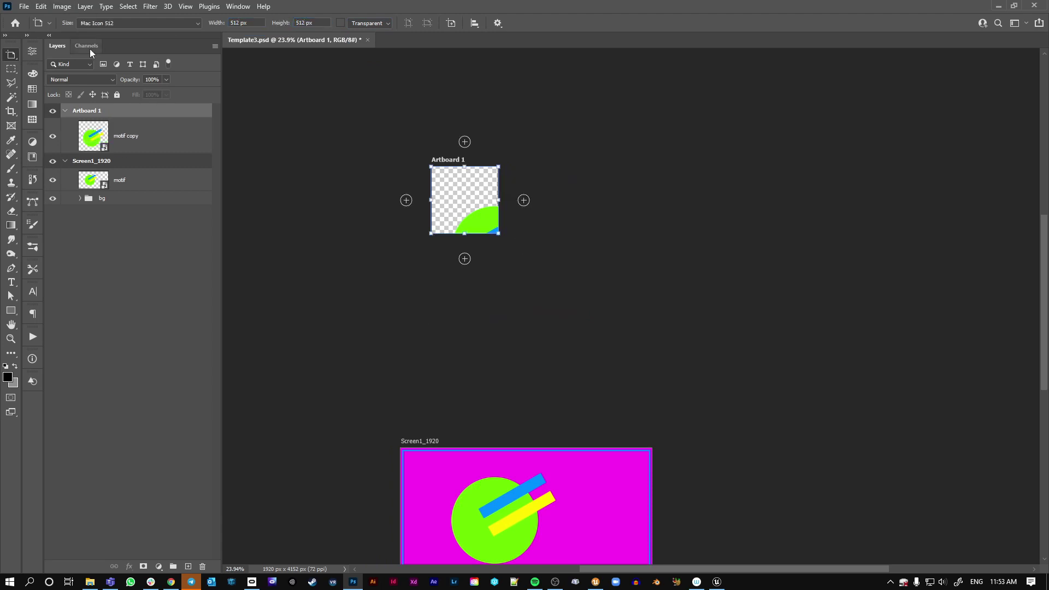
Step: Scale the motif copy down to fit inside the 512 px artboard
left_click(11, 54)
left_click(49, 54)
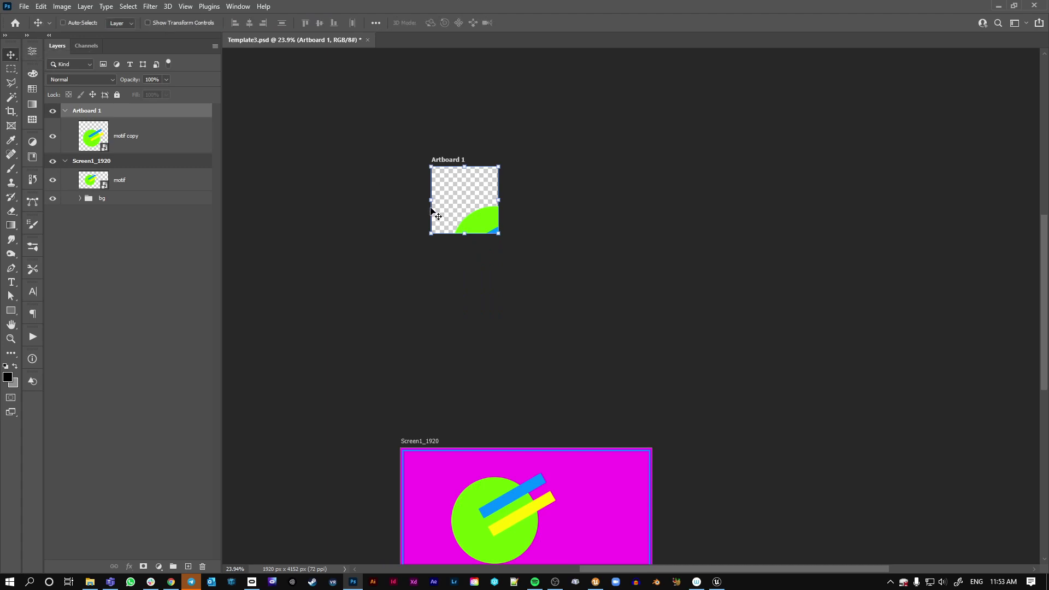
left_click(481, 224)
key("ctrl+t")
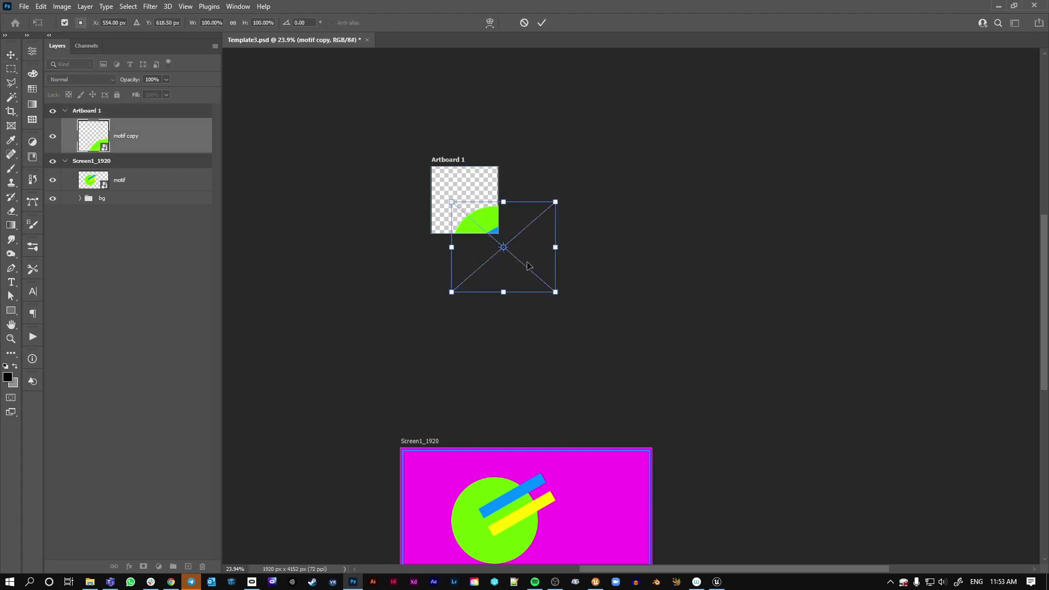
left_click_drag(556, 293, 478, 205)
key("Return")
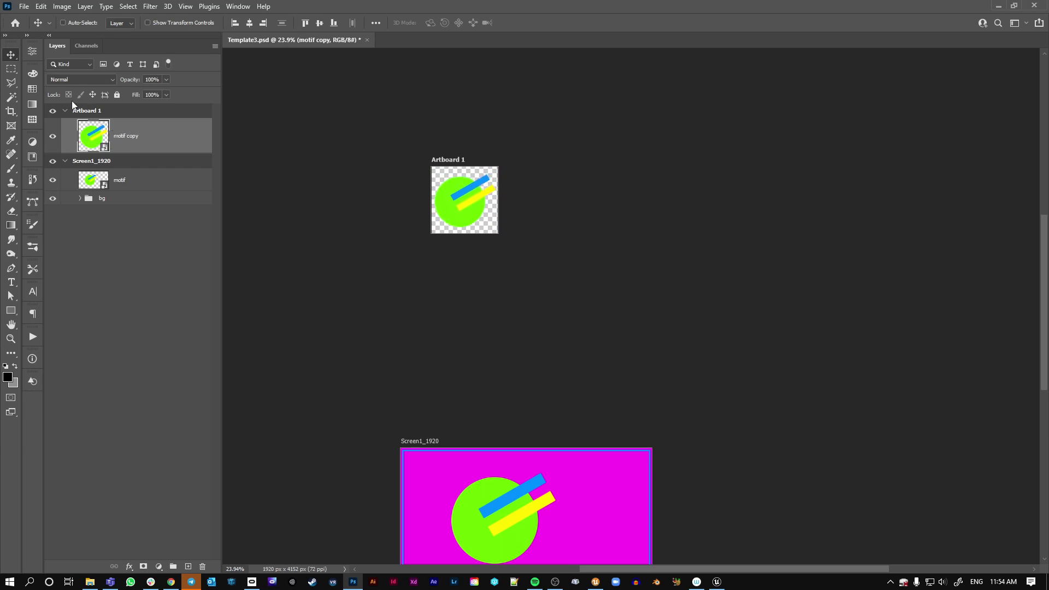
Step: Rename Artboard 1 to motif_512
double_click(81, 112)
type("mo")
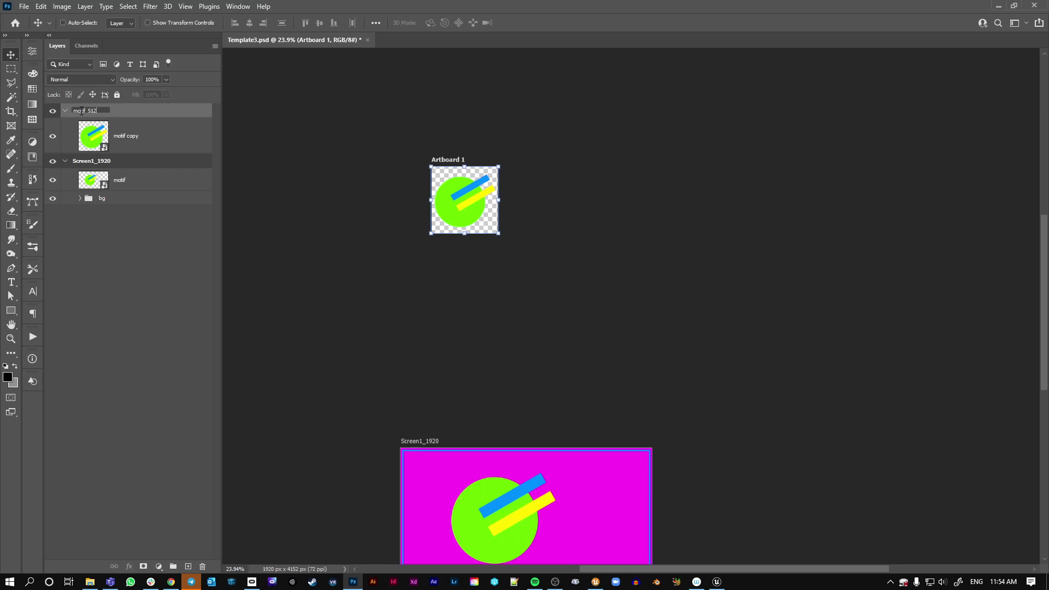
type("tif_512")
key("Return")
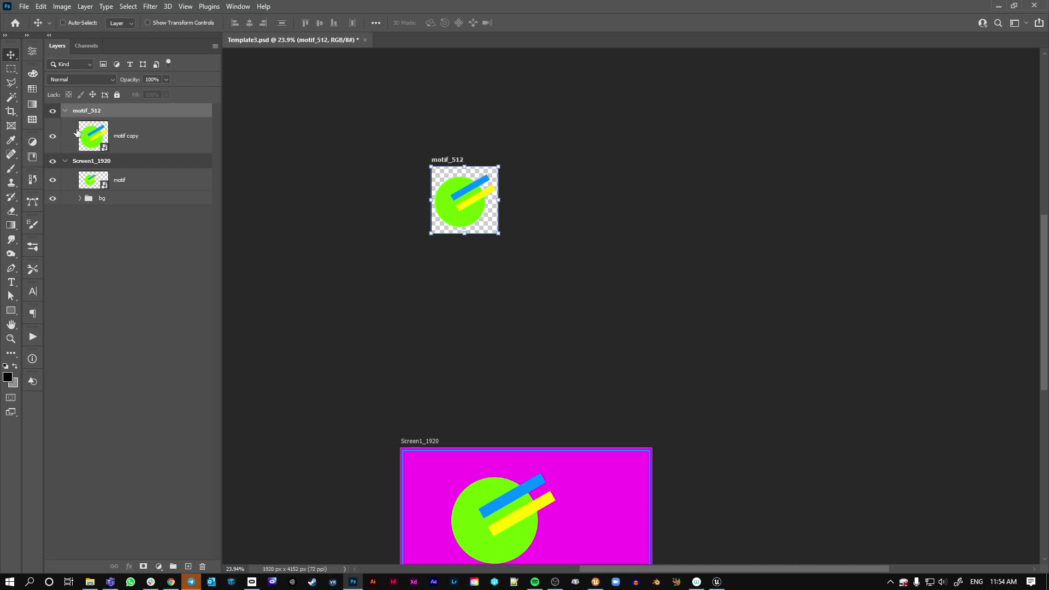
Step: Select the motif_512 and Screen1_1920 artboards and Quick Export both as PNG
left_click(65, 160)
left_click(65, 110)
left_click(105, 126, "shift")
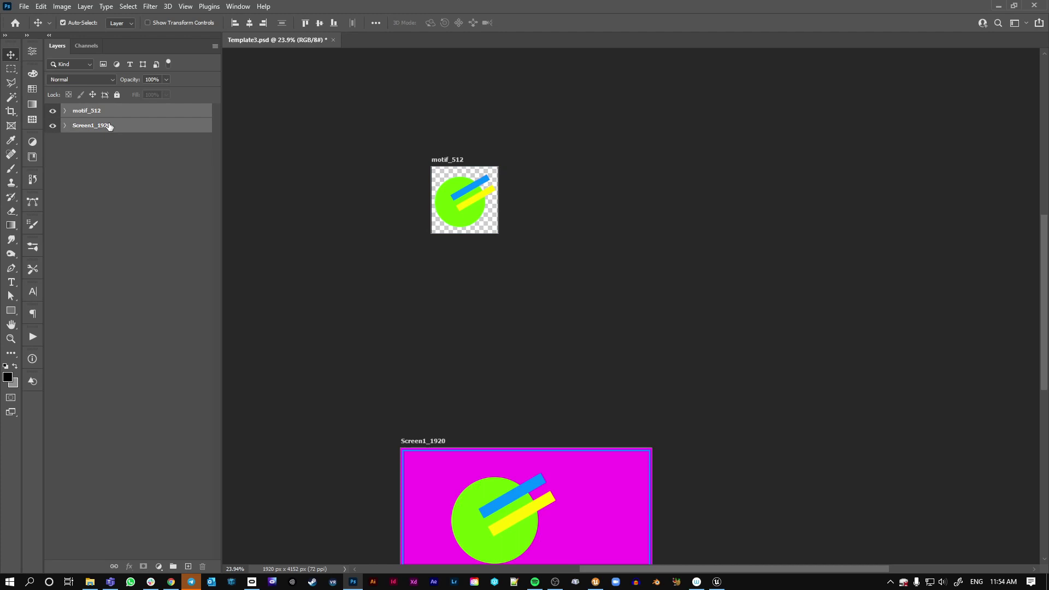
right_click(96, 111)
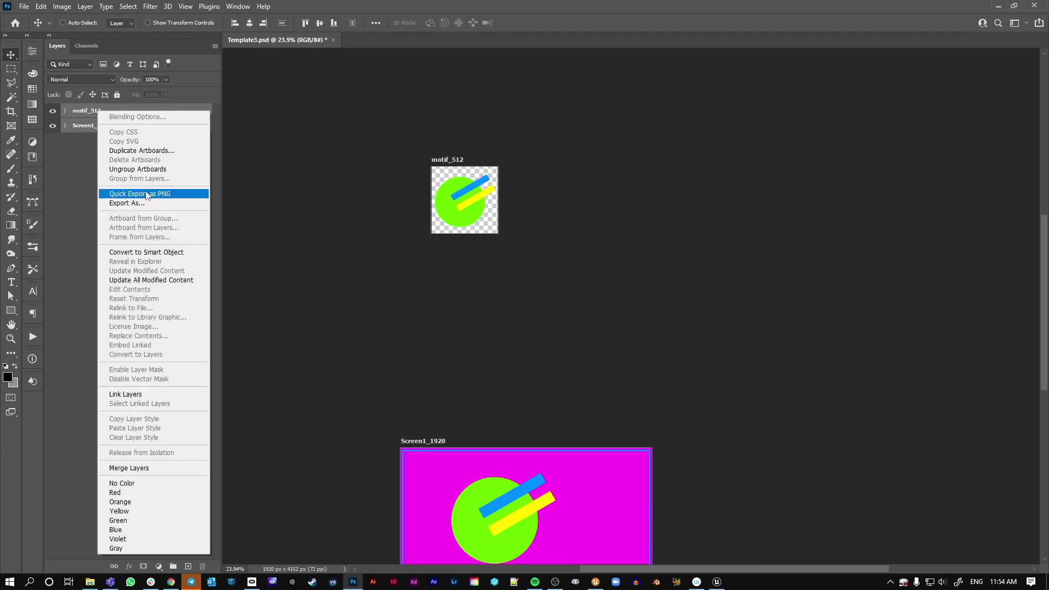
left_click(148, 195)
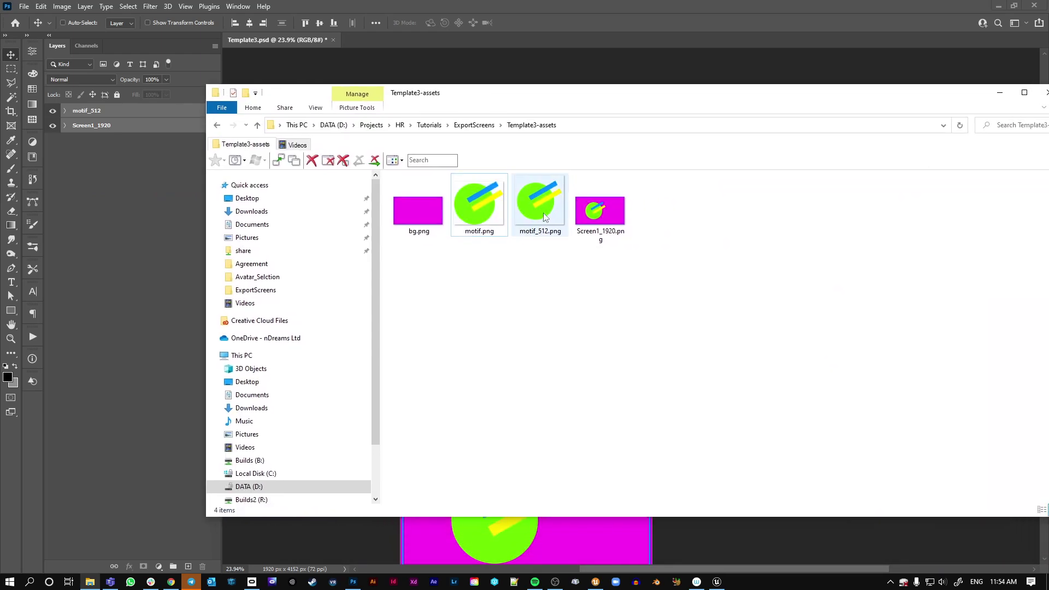
Step: Preview motif_512.png (512 × 512) and Screen1_1920.png (1920 × 1080), then close the folder window
double_click(543, 212)
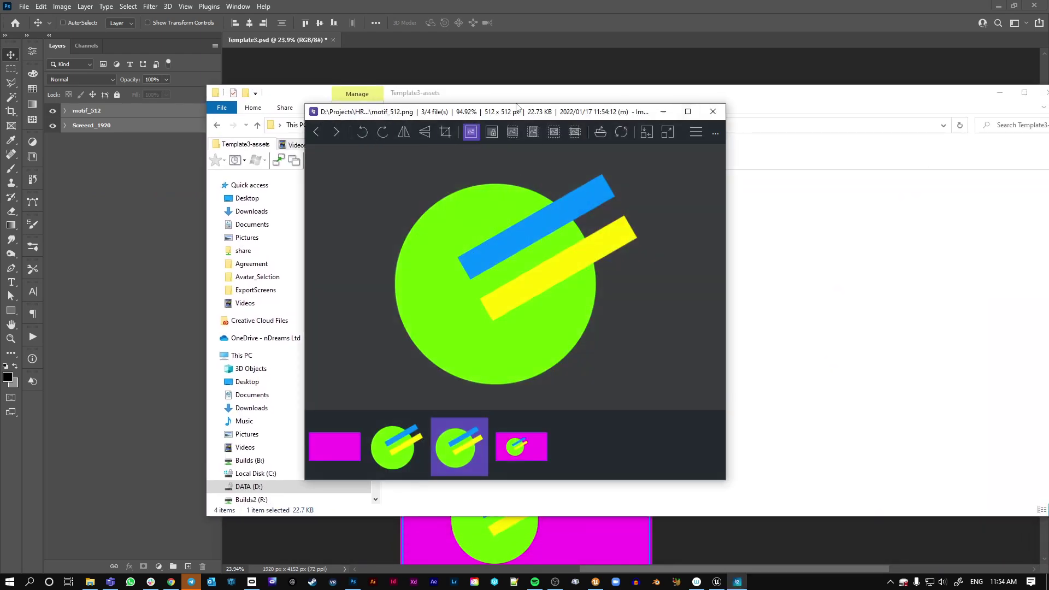
left_click(713, 112)
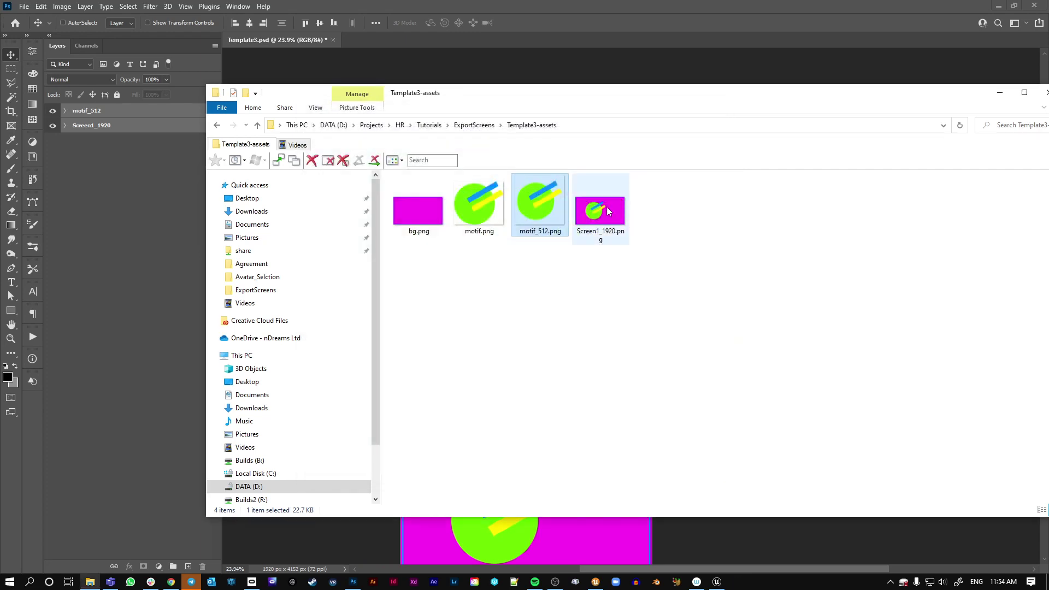
left_click(603, 207)
double_click(603, 208)
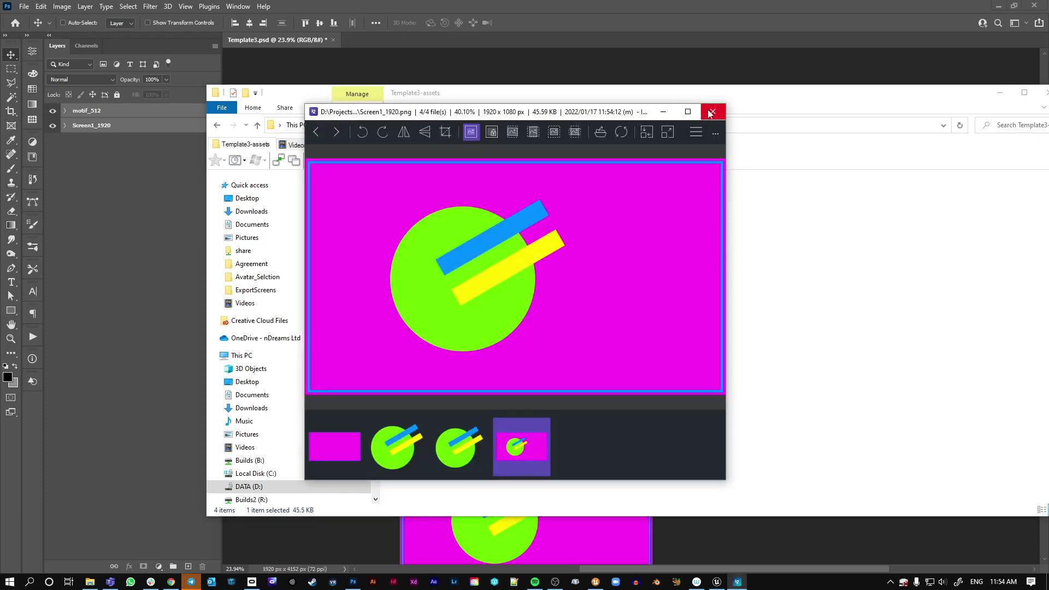
left_click(713, 112)
key("alt+F4")
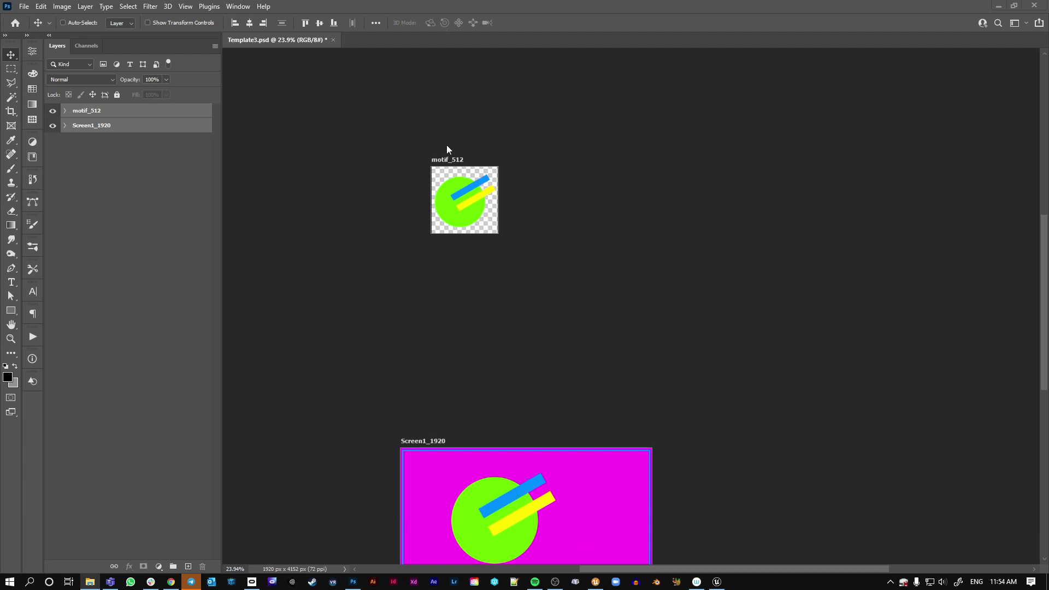
Step: Duplicate Screen1_1920 to its right with the Artboard tool and set the copy's height to 1920 px
scroll(438, 402, "down", 3)
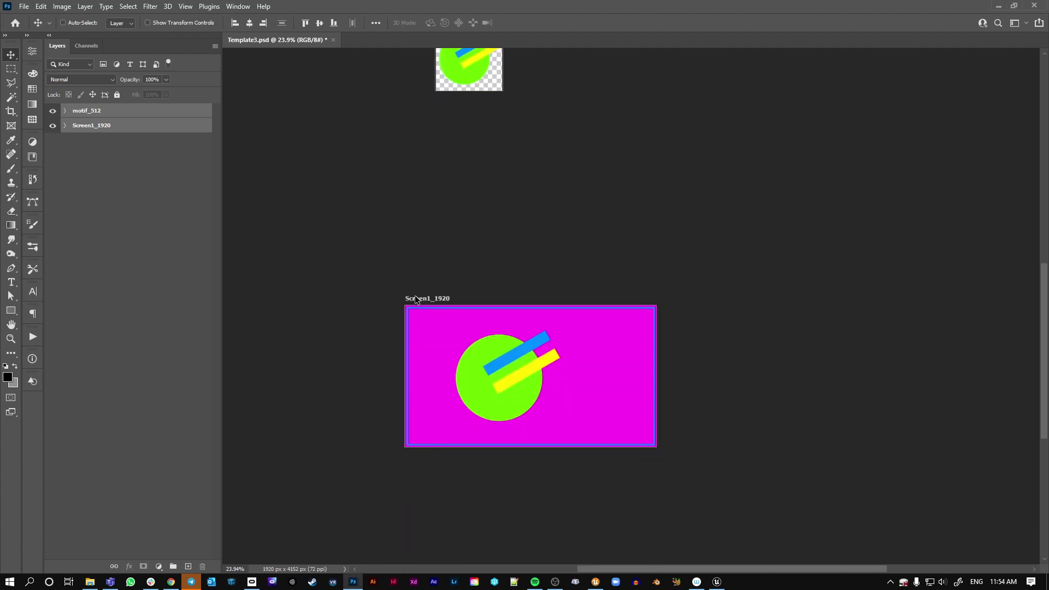
key("shift+v")
left_click(90, 126)
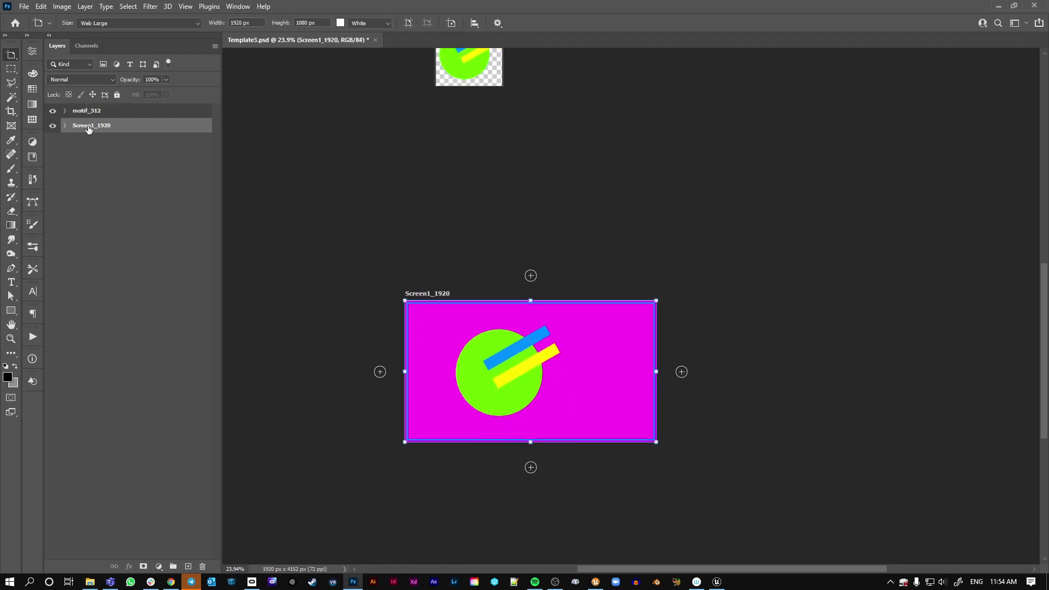
left_click_drag(446, 296, 745, 185)
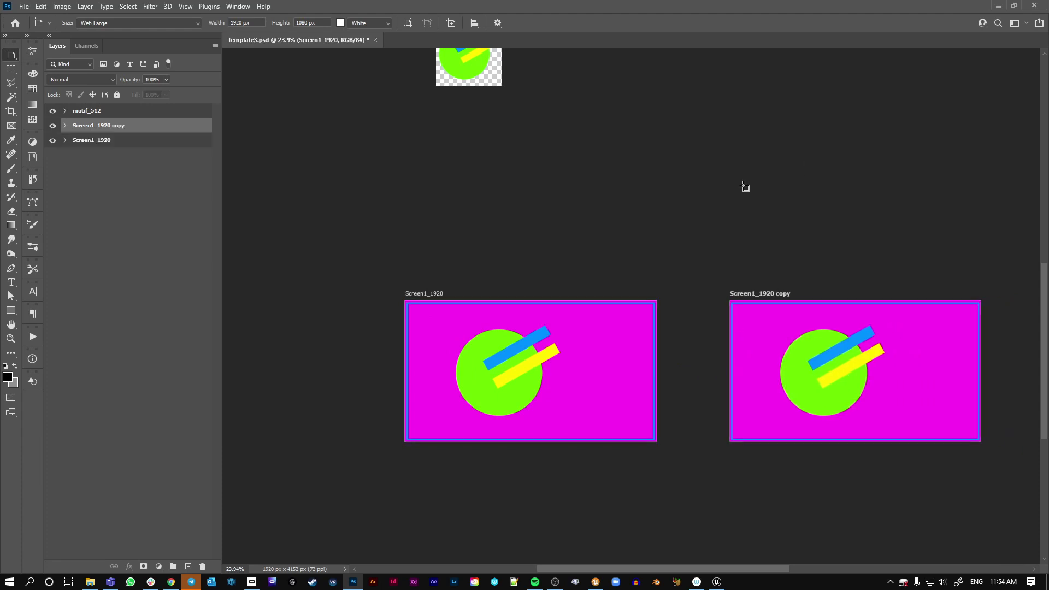
left_click_drag(592, 218, 574, 181)
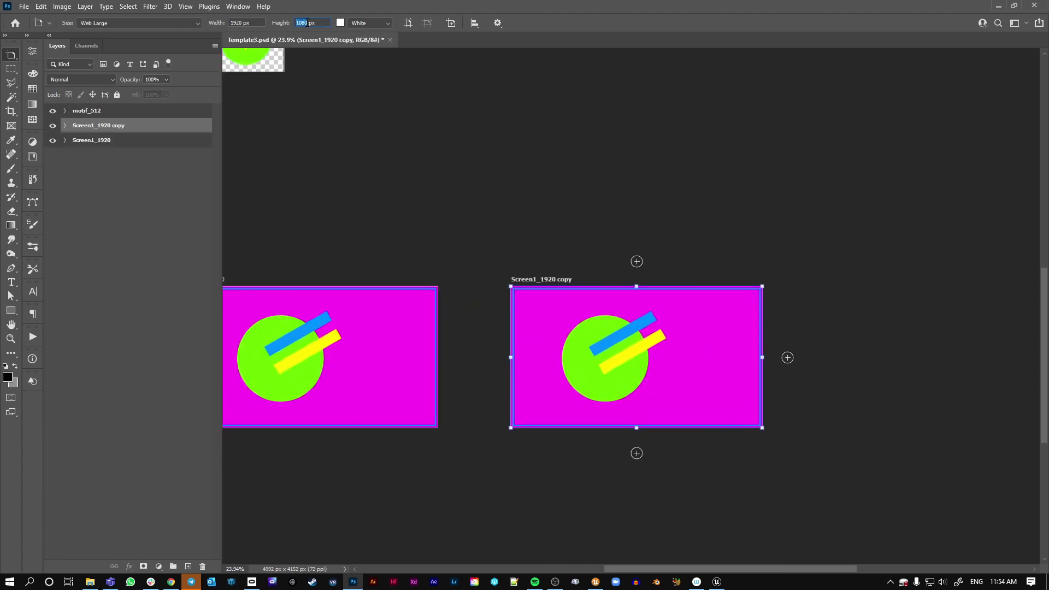
type("1920")
key("Return")
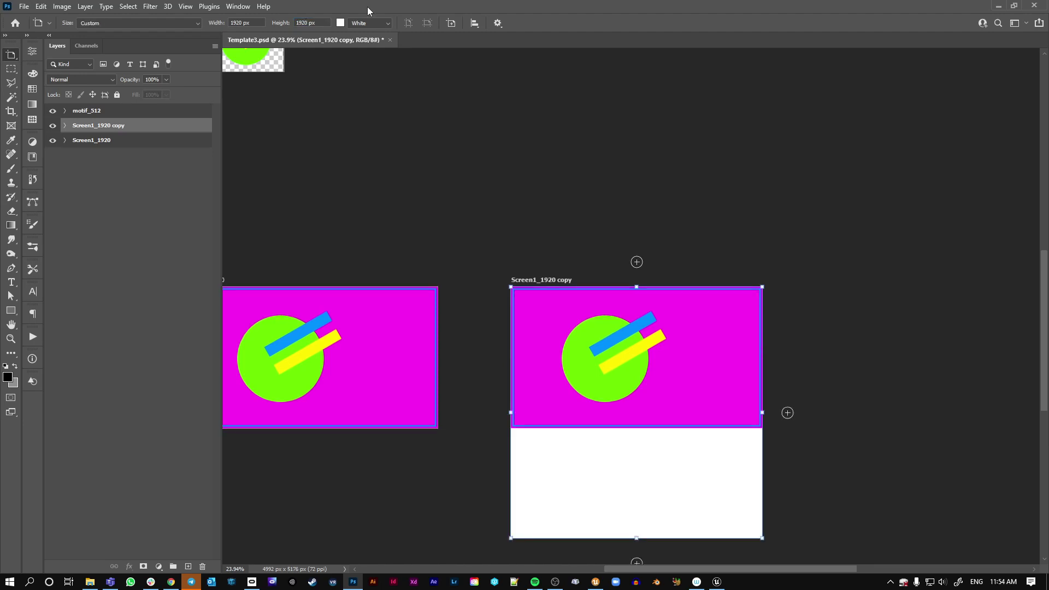
left_click(65, 125)
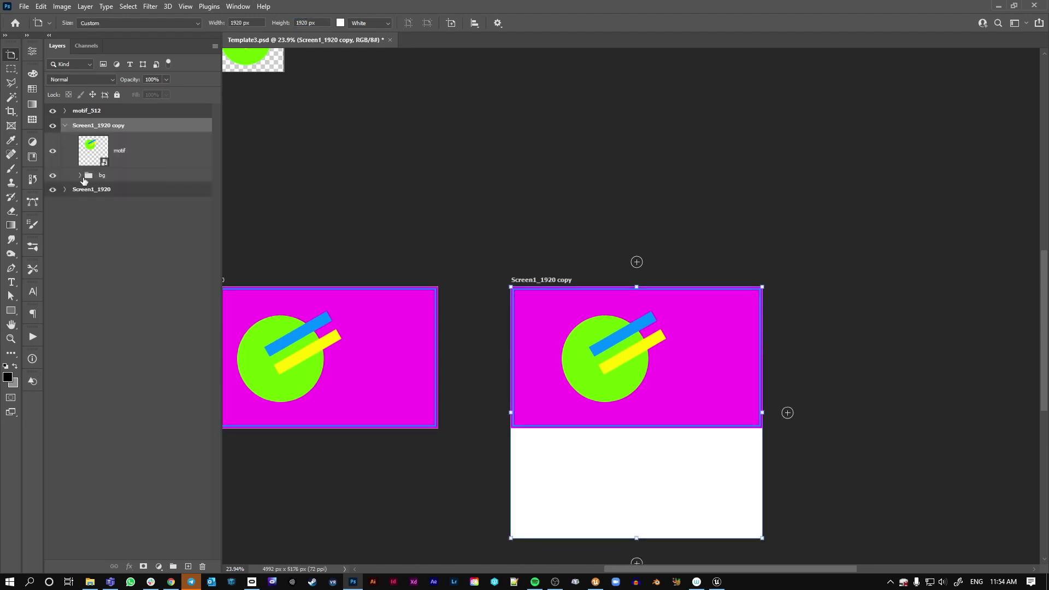
Step: Stretch bg Rectangles 1 and 3 down to fill the square artboard
left_click(102, 179)
left_click(80, 175)
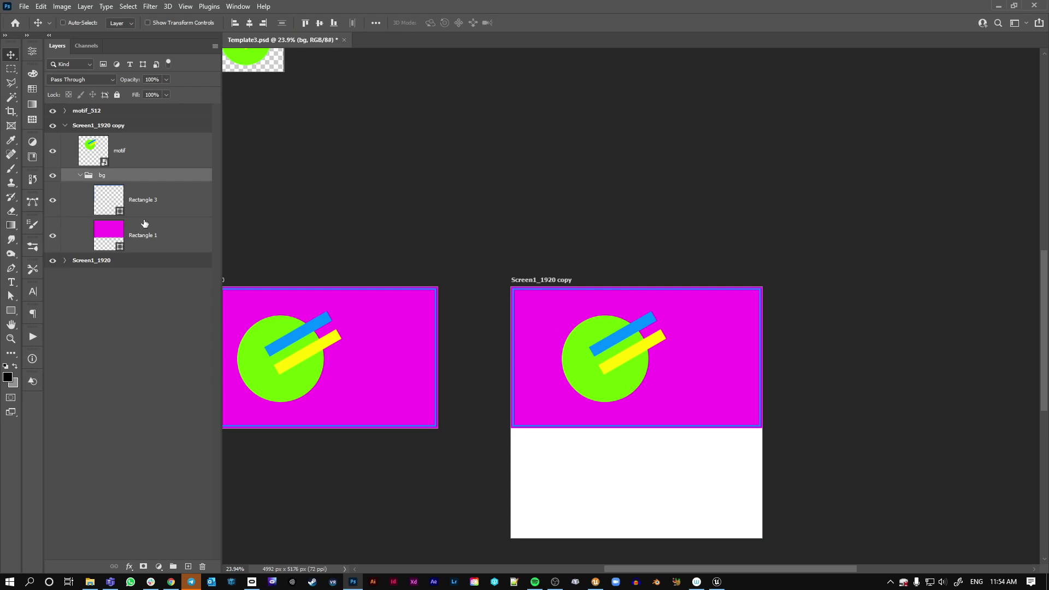
left_click(145, 223)
left_click(143, 200, "shift")
key("ctrl+t")
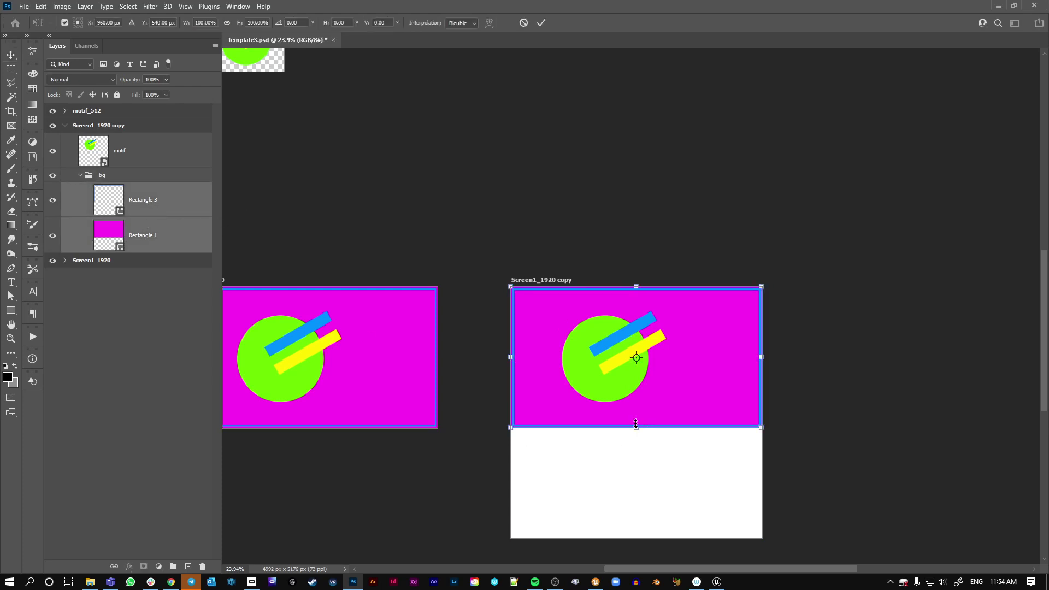
left_click_drag(636, 425, 642, 536)
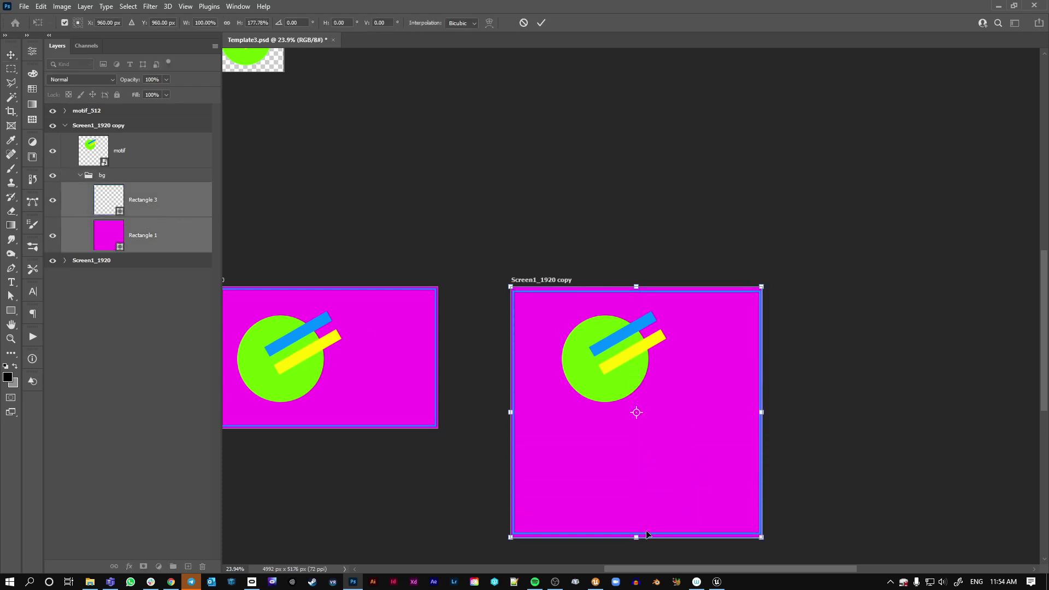
key("Return")
Step: Nudge Rectangle 3's top edge up to the artboard border
scroll(805, 510, "up", 3)
left_click_drag(781, 517, 875, 377)
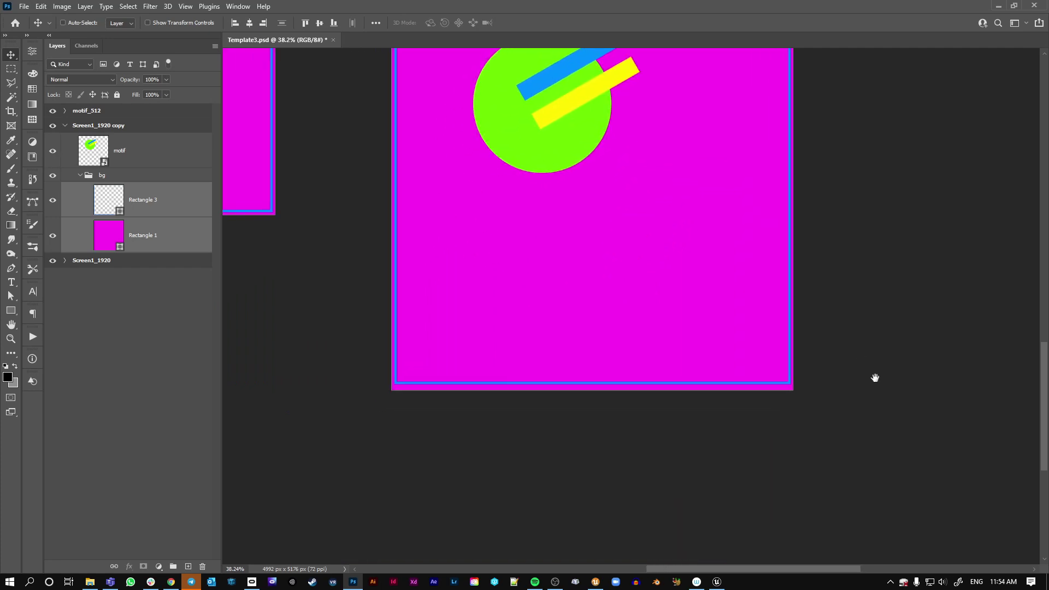
left_click(186, 205)
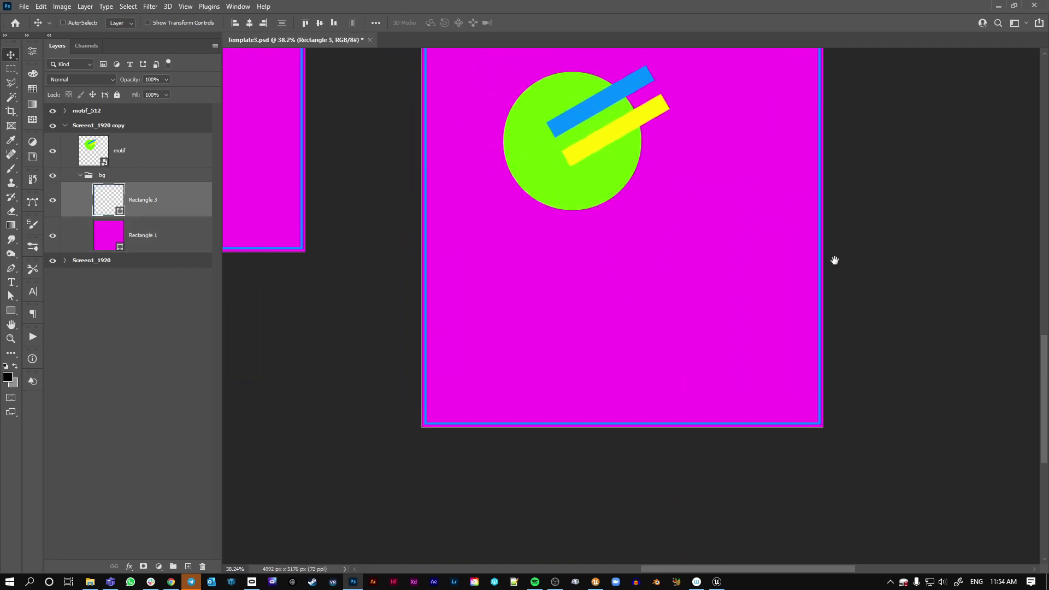
left_click_drag(835, 260, 814, 459)
key("a")
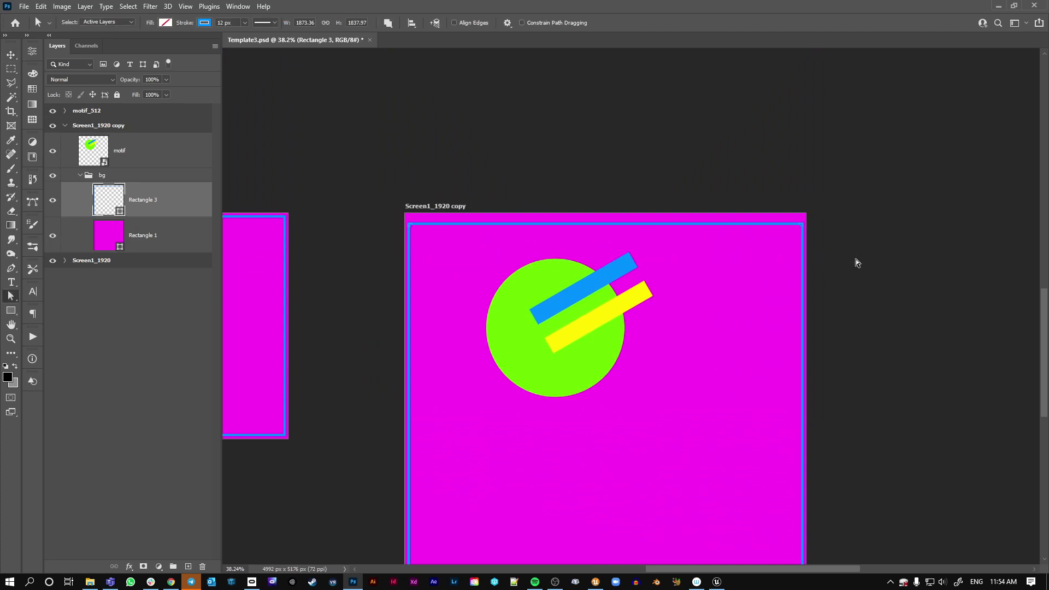
key("shift+Up")
key("shift+Up")
key("shift+Up")
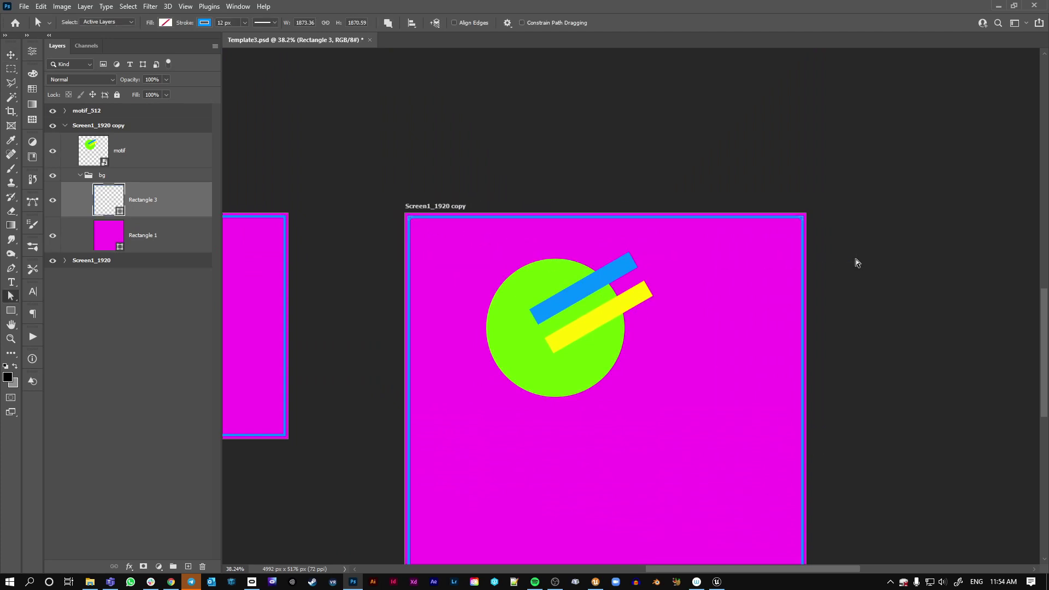
Step: Rename the copy Screen1_1920_square, Quick Export it as PNG, and preview the 1920 × 1920 result
double_click(112, 125)
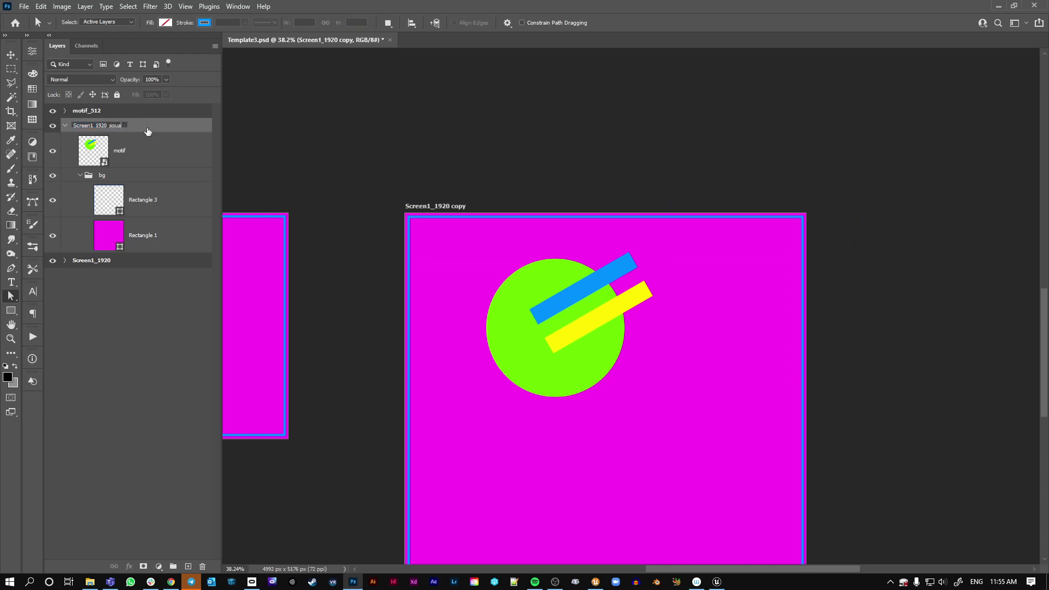
type("_square")
key("Return")
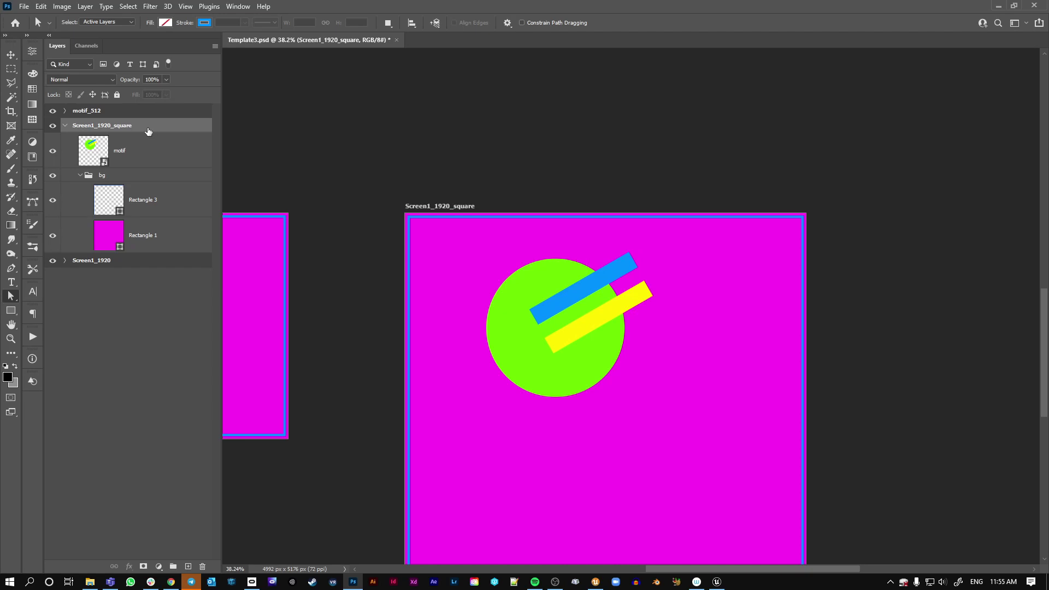
right_click(148, 131)
left_click(164, 208)
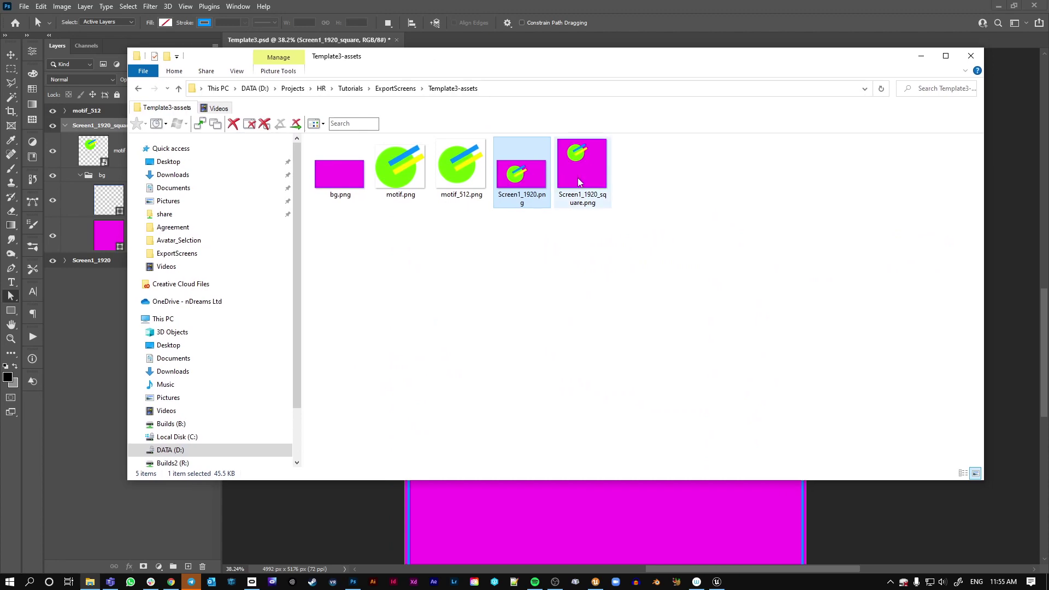
double_click(595, 181)
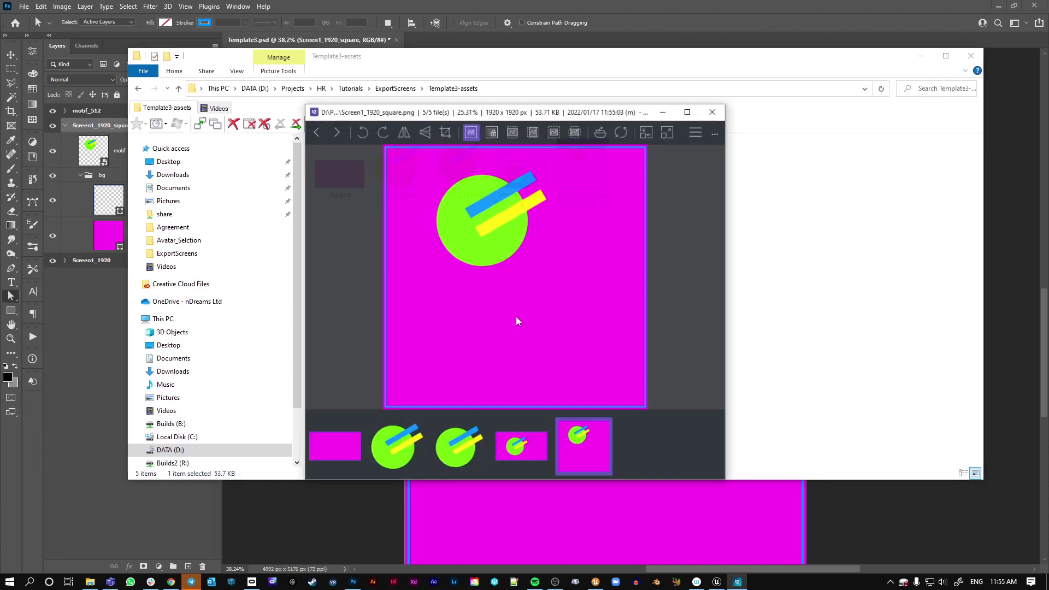
left_click(713, 111)
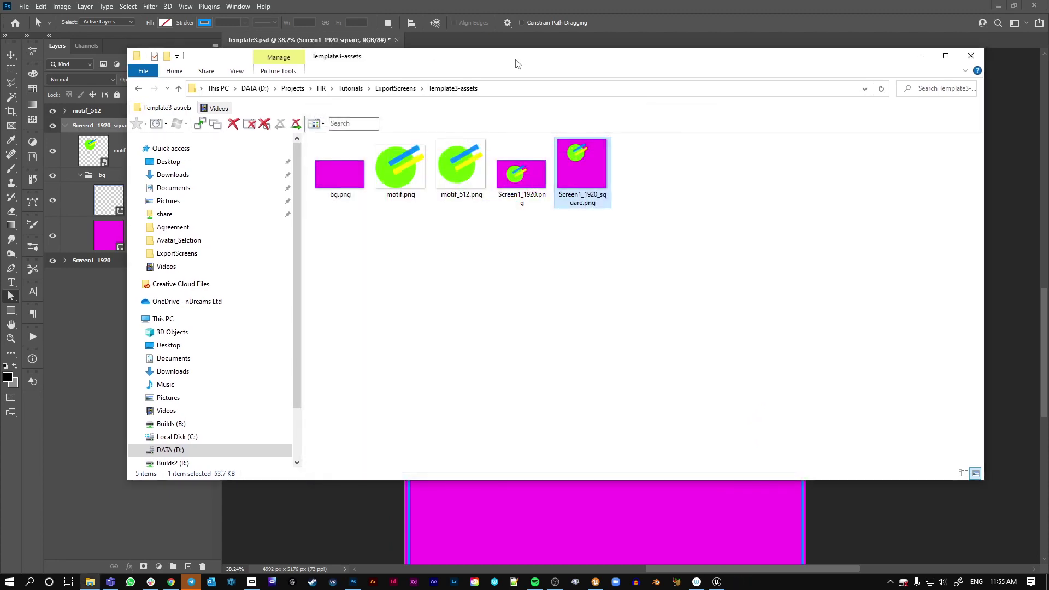
key("alt+Tab")
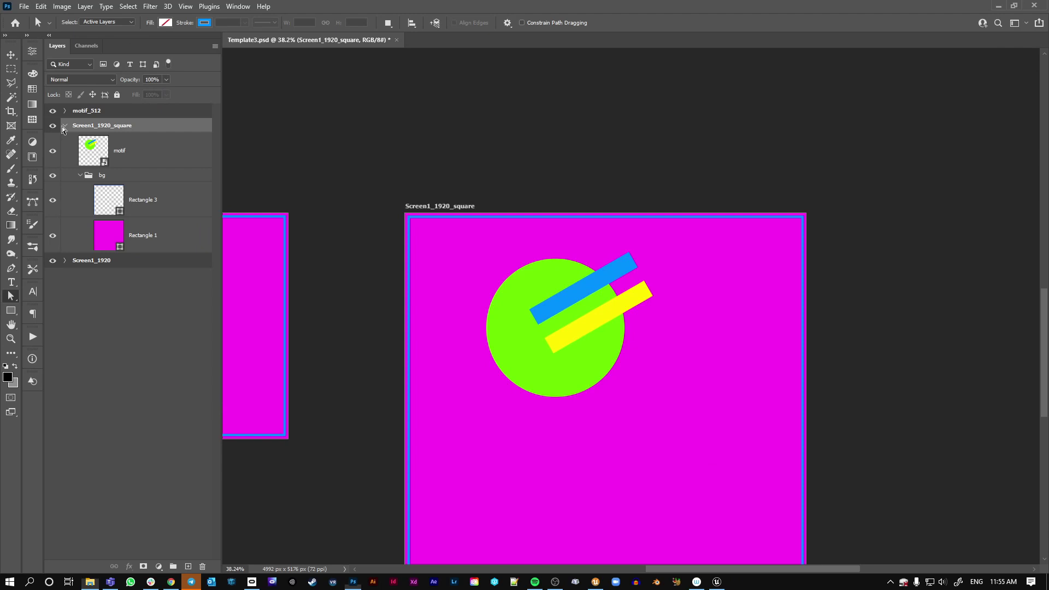
Step: In Screen1_1920_square, rename the motif layer to motif.png, then to 'motif.png, motif.jpg'
left_click(64, 126)
left_click(65, 126)
left_click(80, 175)
double_click(120, 151)
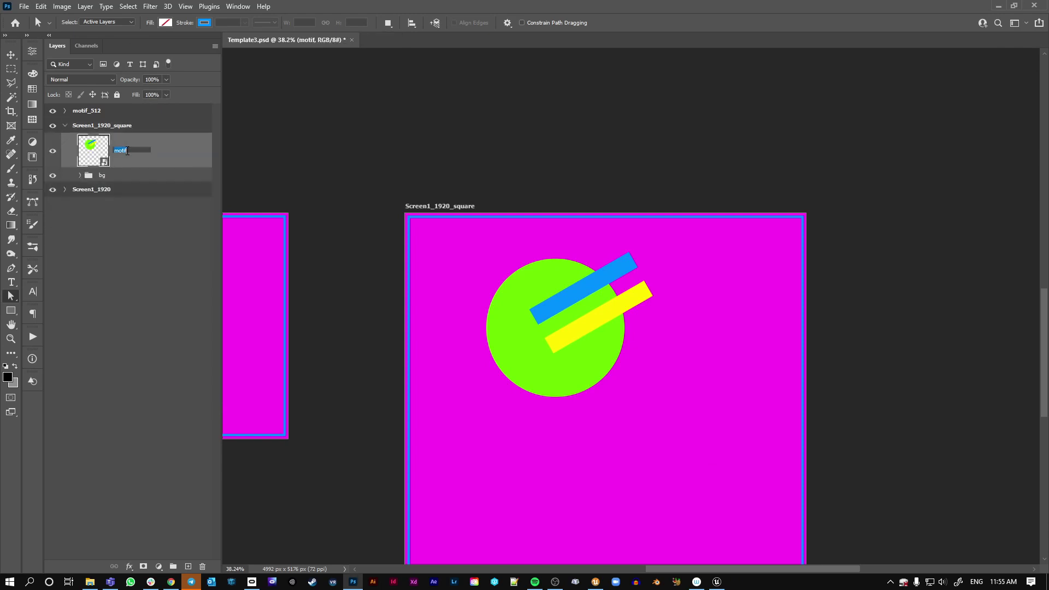
left_click(208, 164)
key("Return")
double_click(131, 153)
type("motif.jpg")
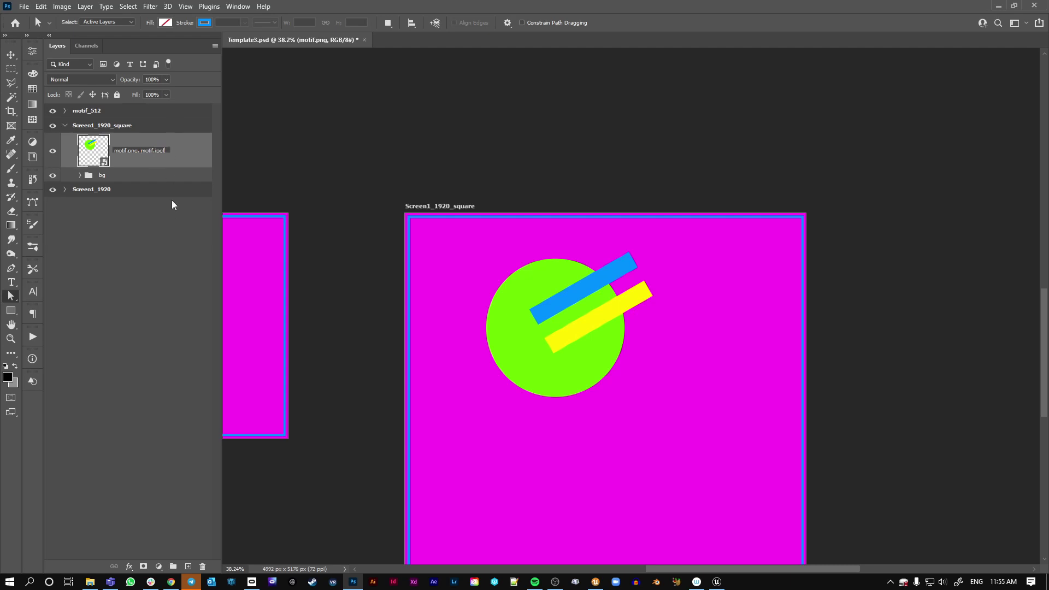
left_click(255, 189)
left_click(166, 254)
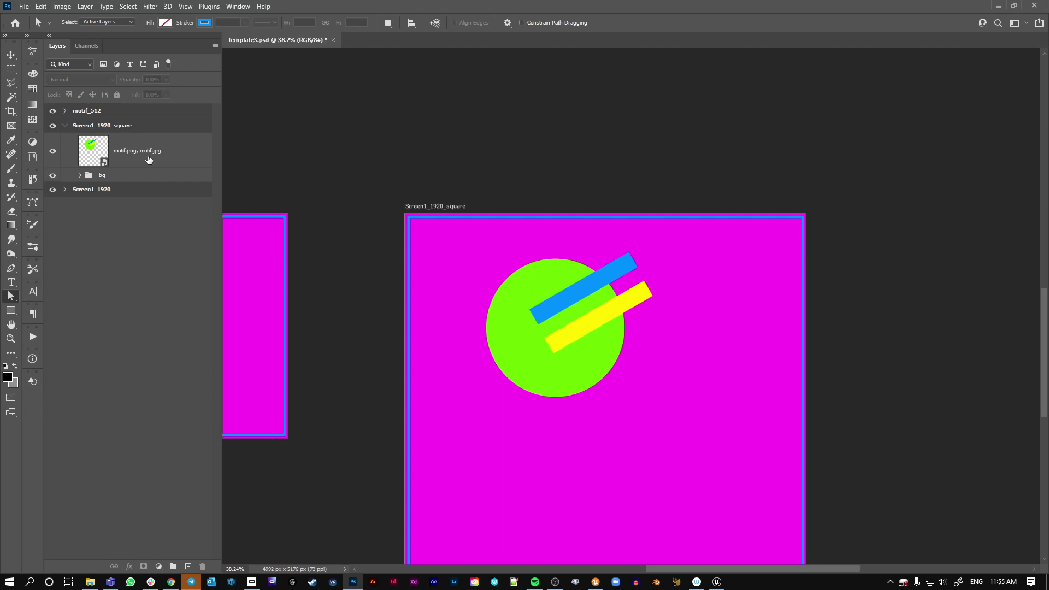
Step: Enable File > Generate > Image Assets
left_click(23, 6)
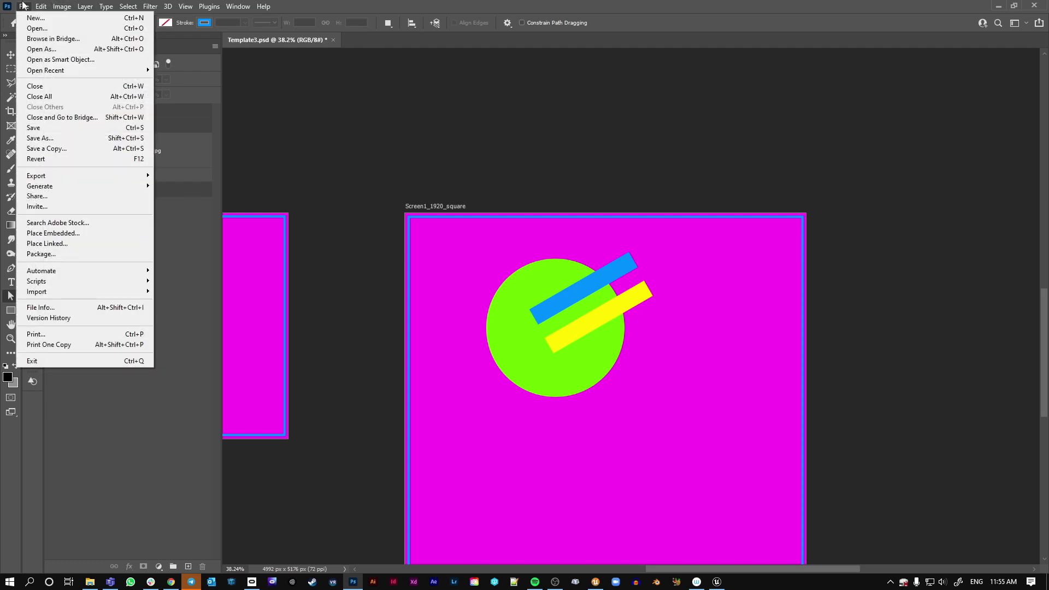
mouse_move(85, 186)
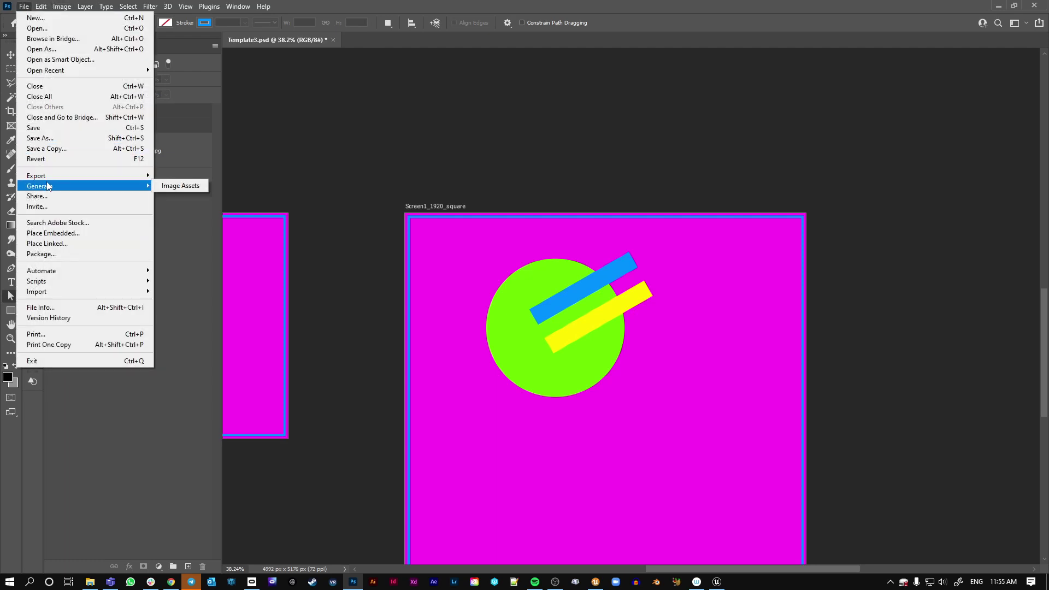
left_click(175, 187)
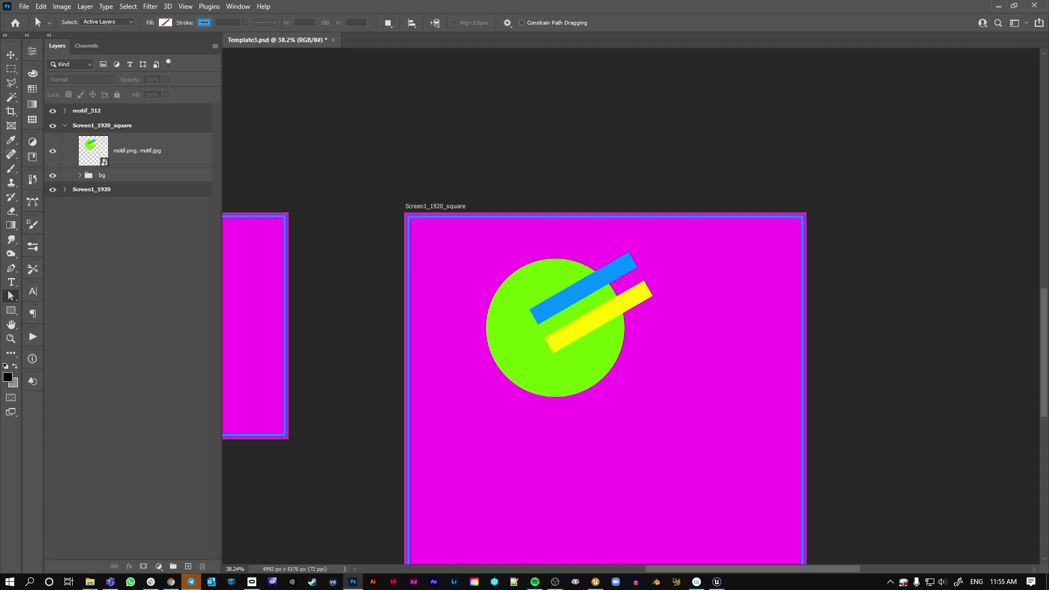
Step: Preview the generated motif.jpg in Template3-assets, then return to Photoshop
left_click(90, 581)
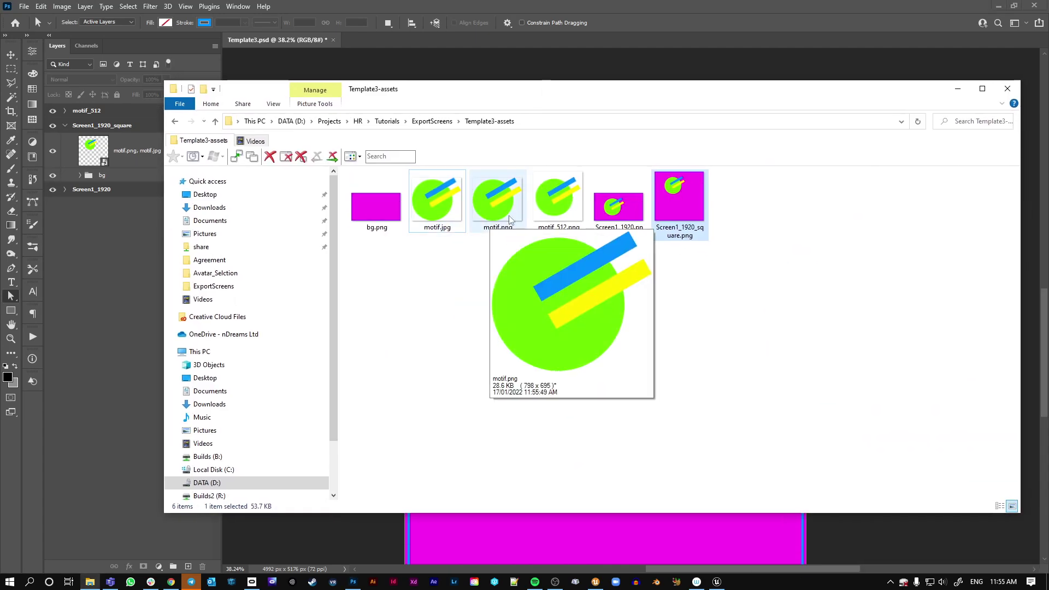
double_click(441, 206)
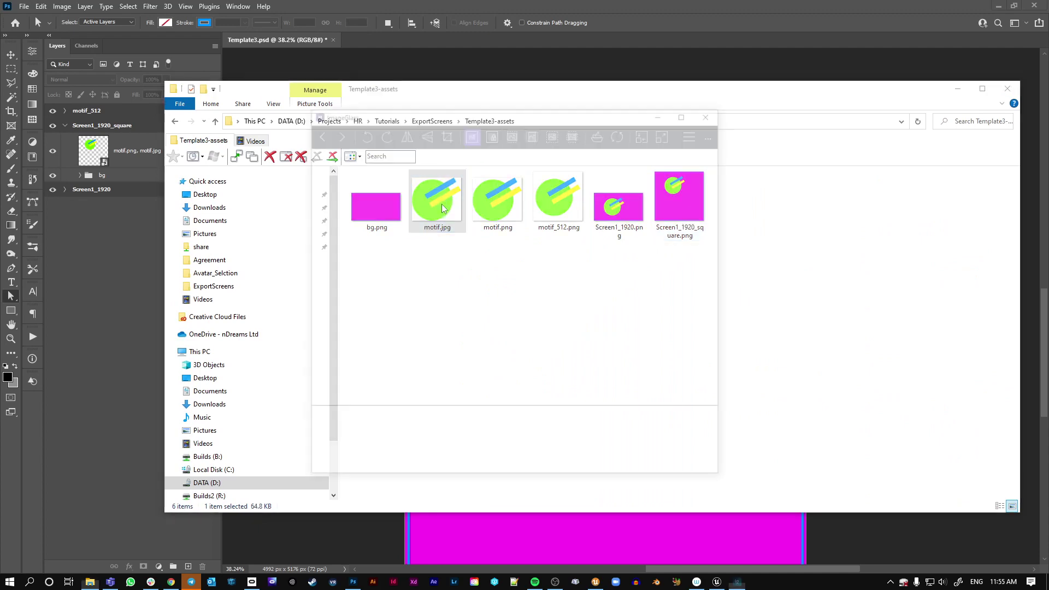
left_click(705, 117)
left_click_drag(522, 97, 757, 106)
left_click_drag(517, 104, 1037, 107)
left_click(424, 152)
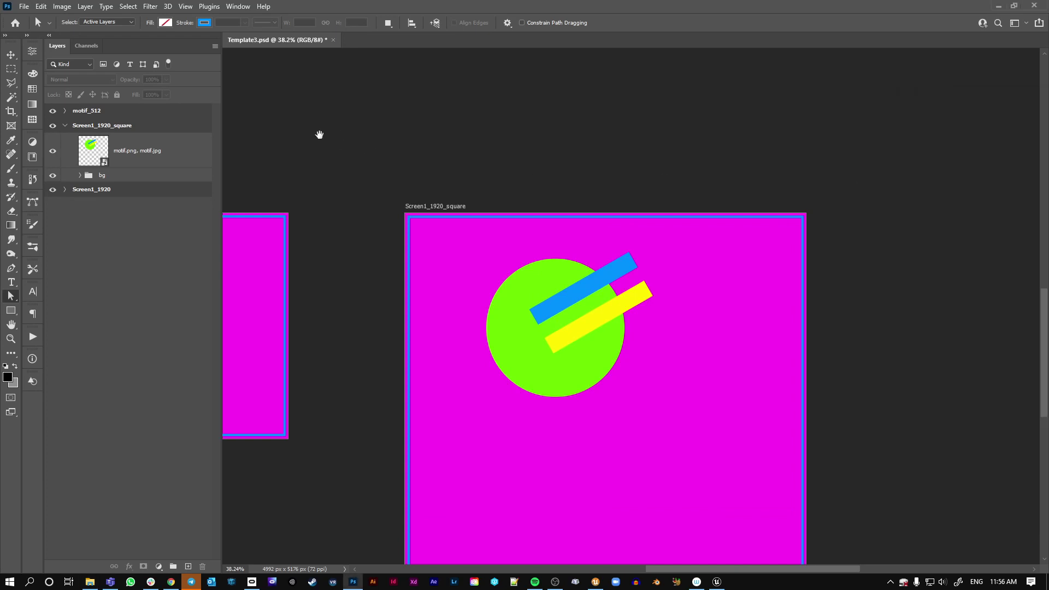
Step: In the motif smart object, duplicate green Ellipse 1 and scale the copy to 489 px
left_click_drag(318, 133, 817, 131)
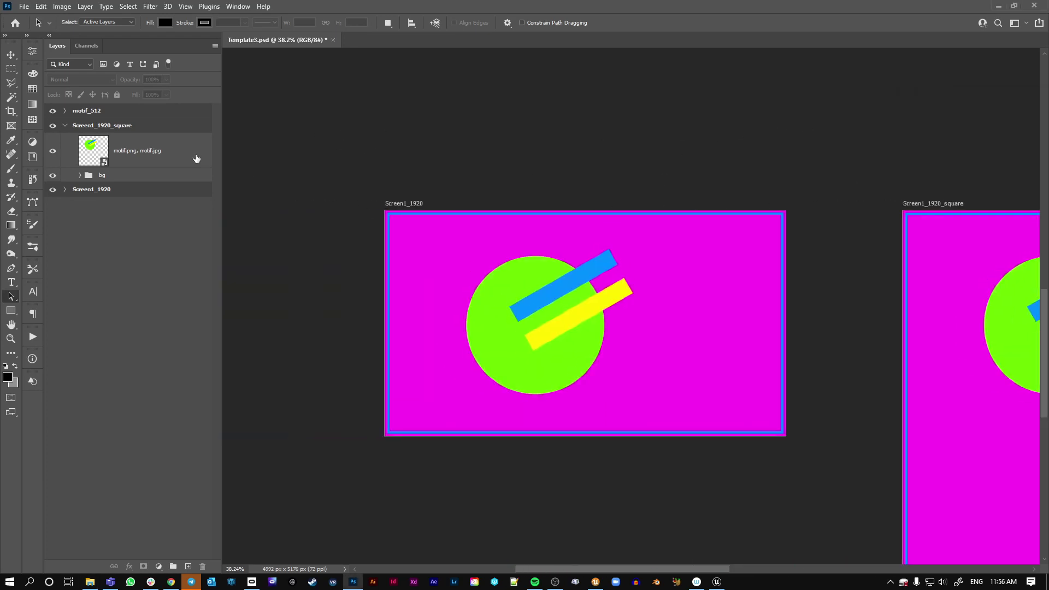
double_click(91, 148)
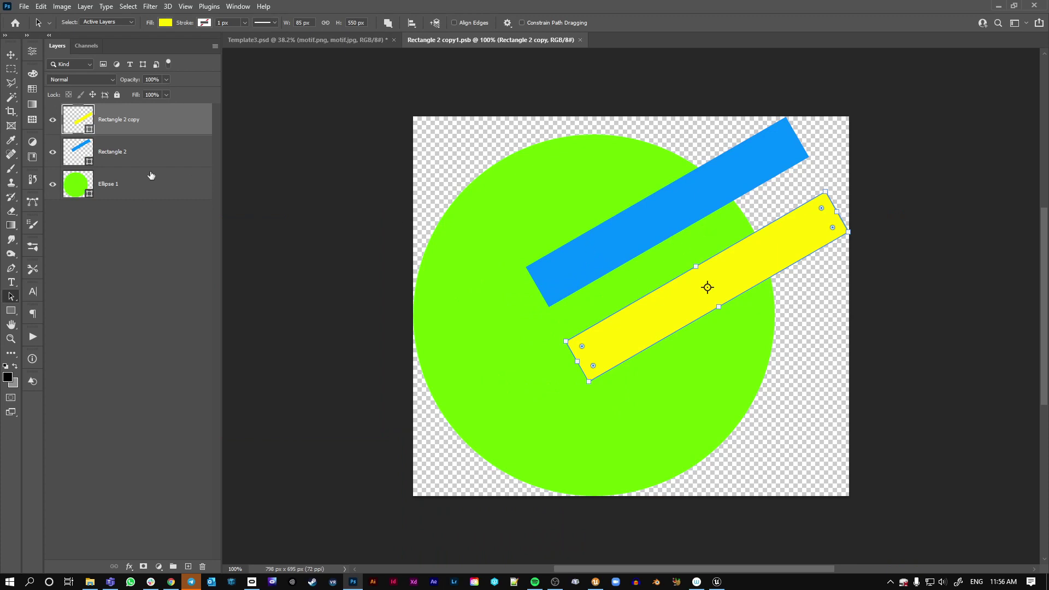
left_click(152, 175)
key("ctrl+j")
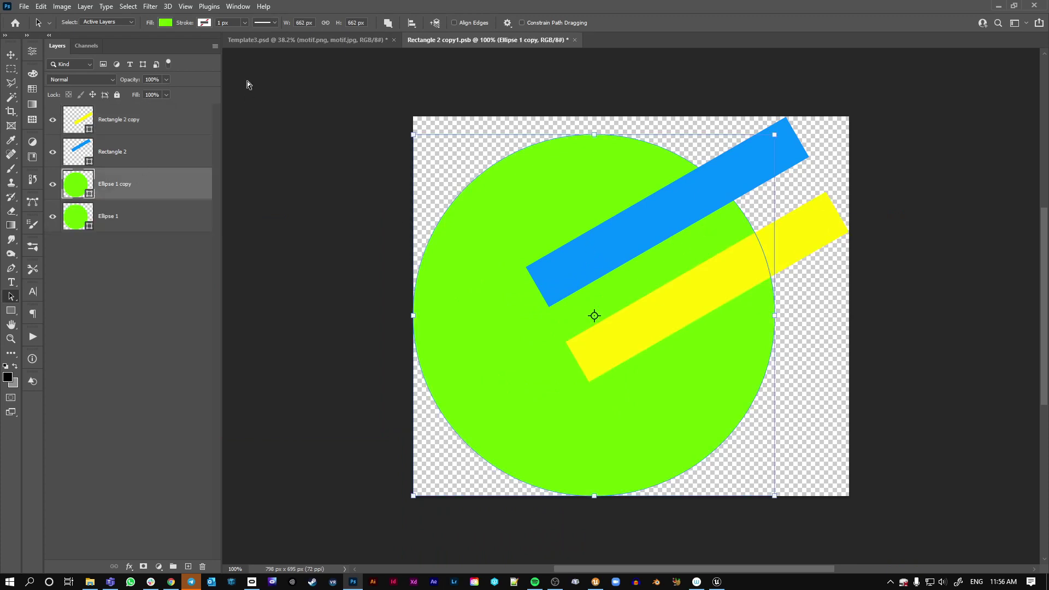
key("ctrl+t")
left_click_drag(775, 134, 727, 182)
key("Return")
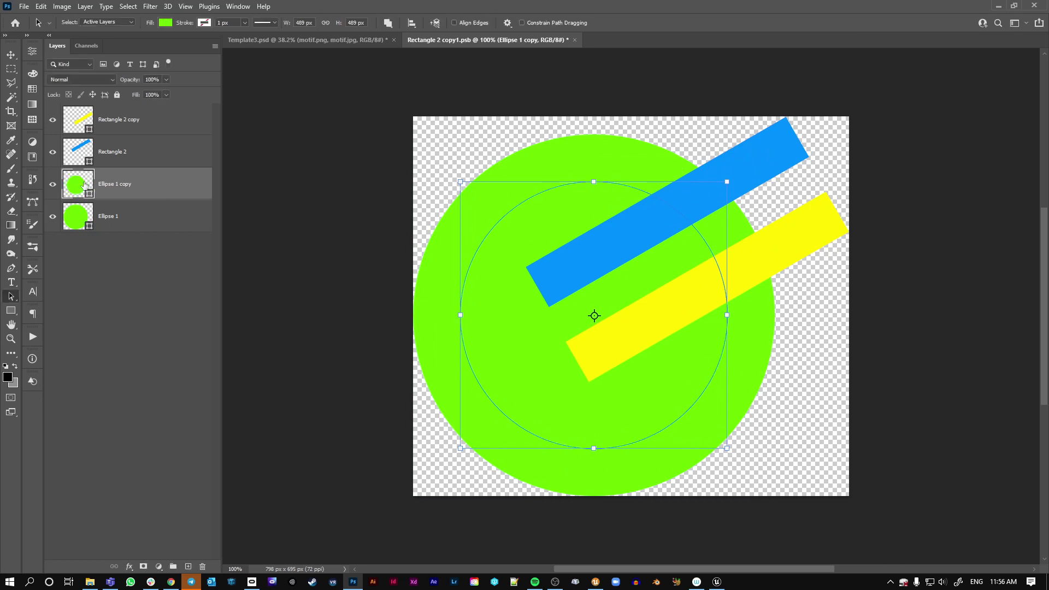
Step: Fill the inner circle purple, then save and close the motif smart object
double_click(78, 185)
left_click(322, 241)
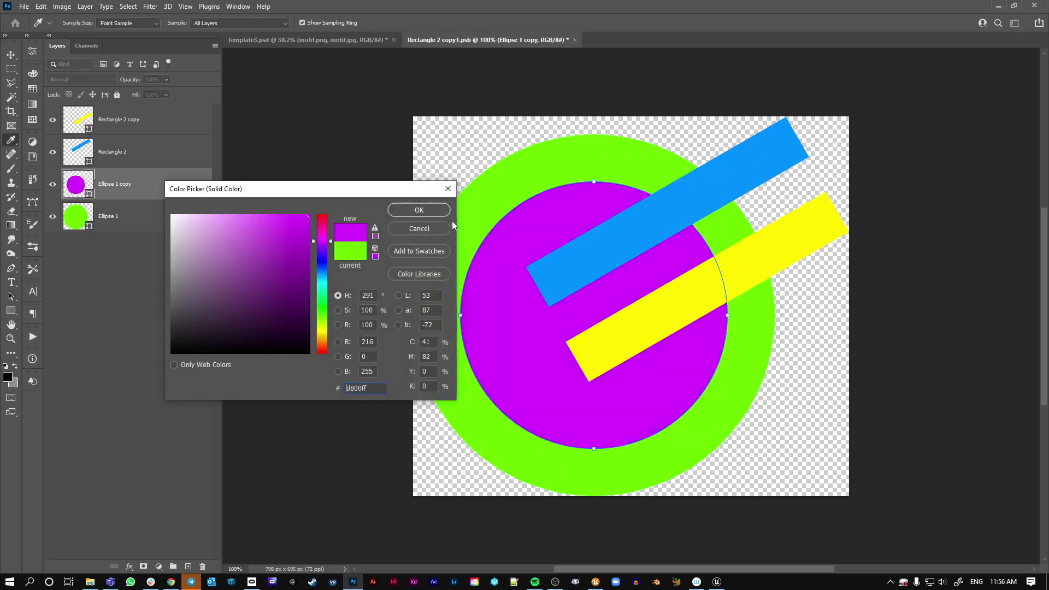
left_click(418, 211)
key("ctrl+s")
key("ctrl+w")
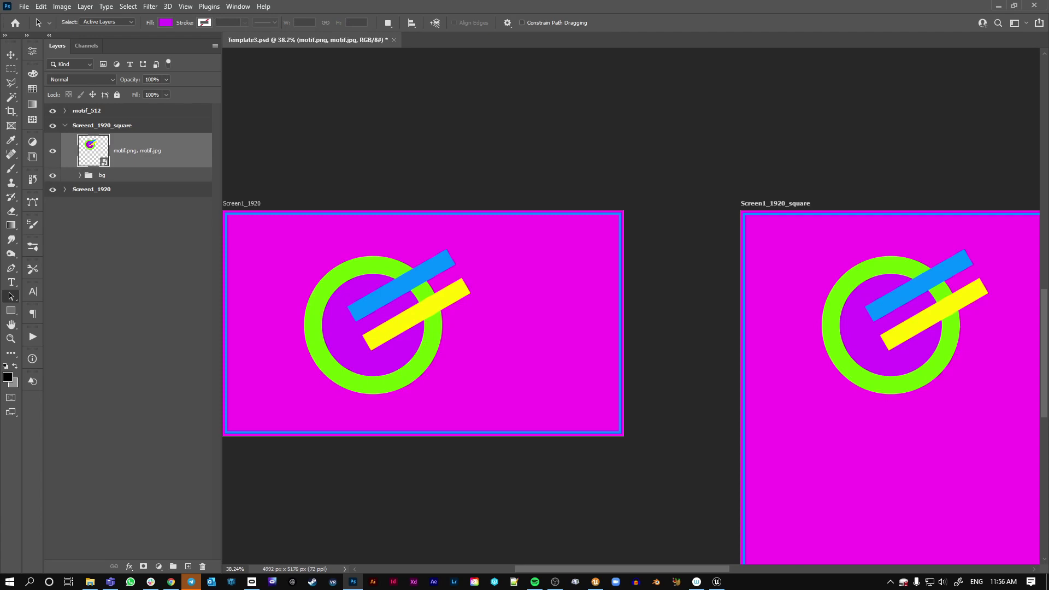
key("alt+Tab")
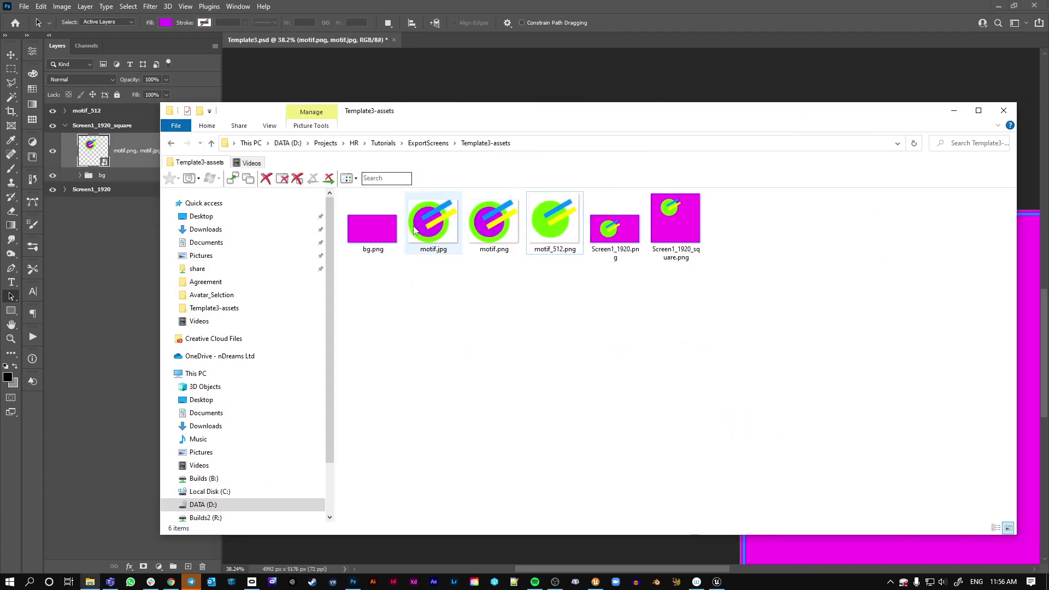
left_click_drag(448, 110, 1048, 138)
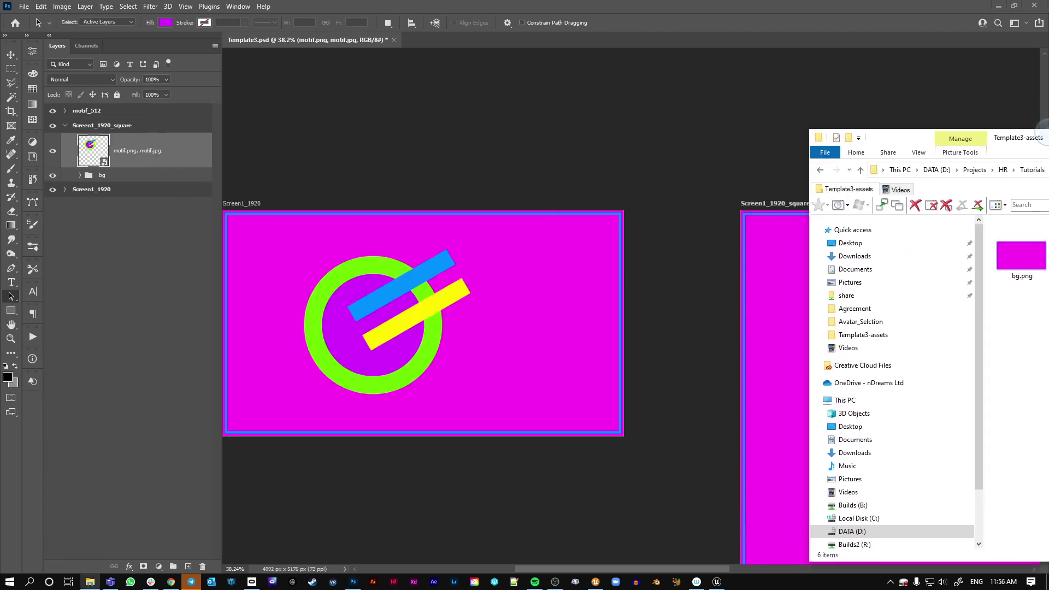
scroll(476, 387, "down", 4)
left_click(613, 288)
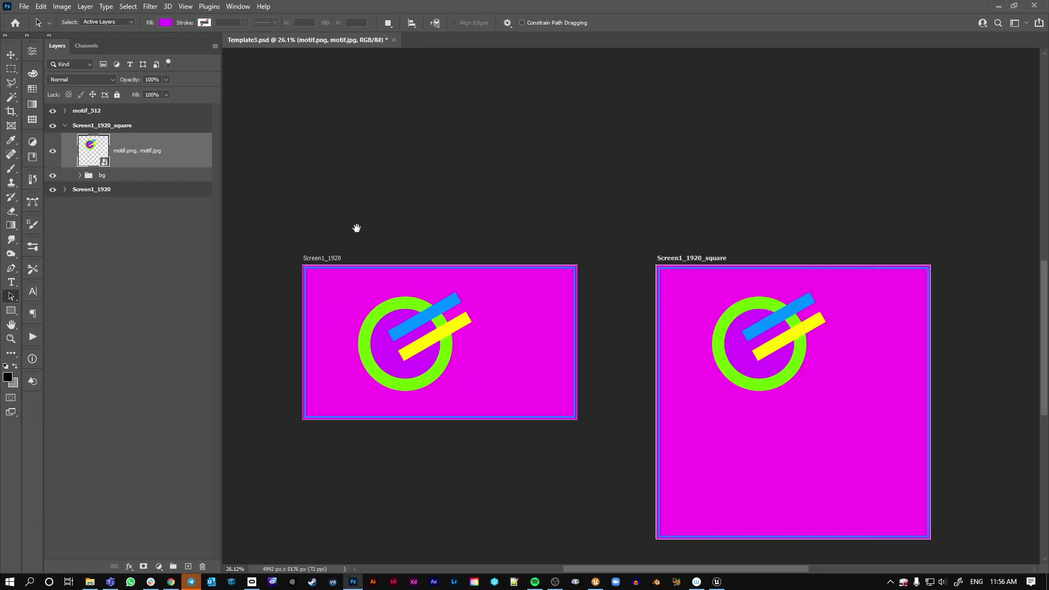
left_click_drag(711, 194, 838, 258)
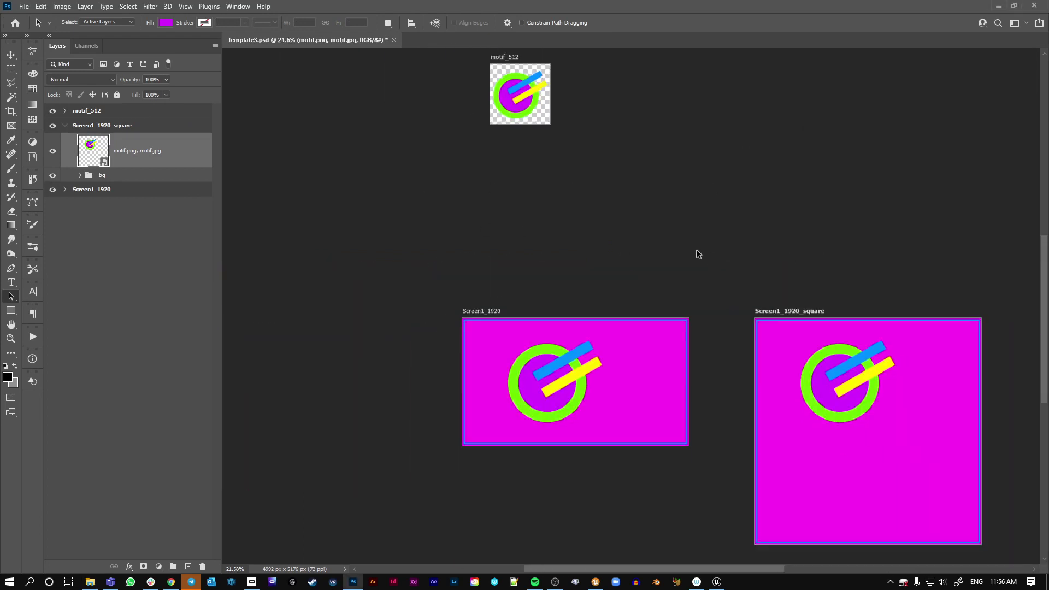
left_click_drag(541, 103, 573, 199)
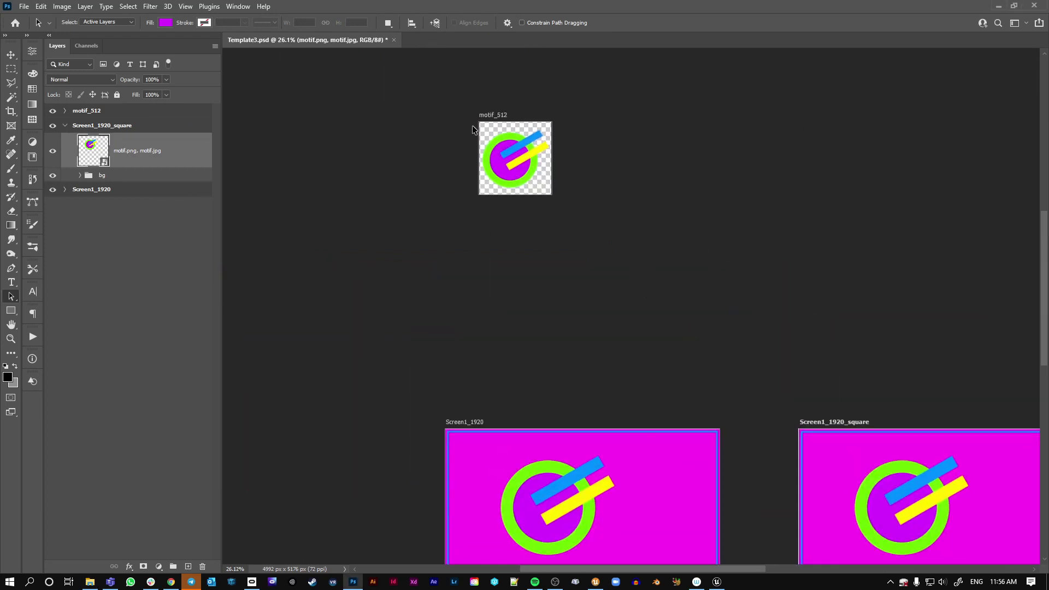
key("alt+Tab")
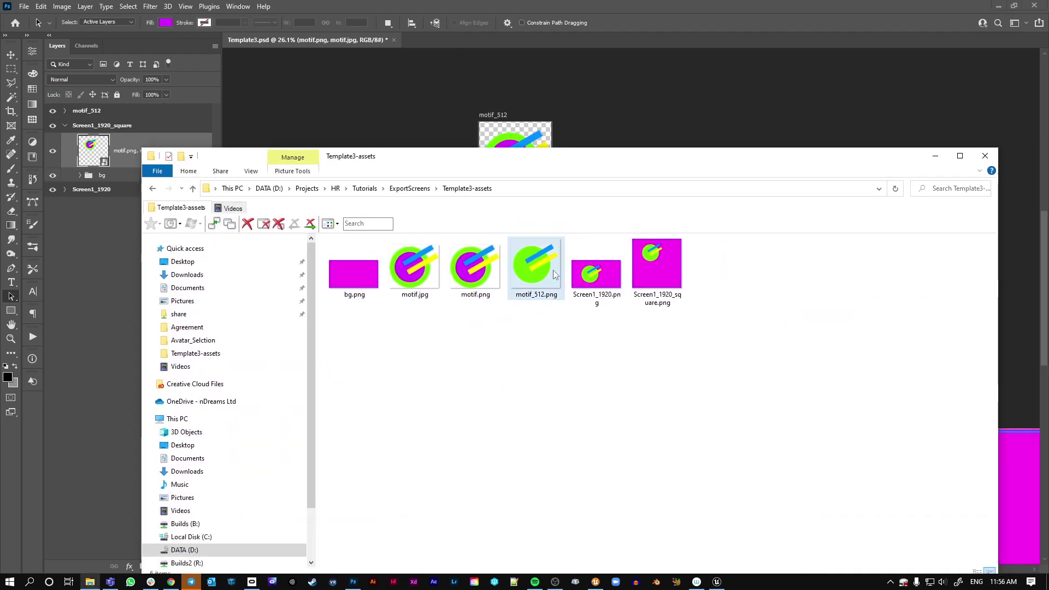
left_click_drag(521, 151, 527, 213)
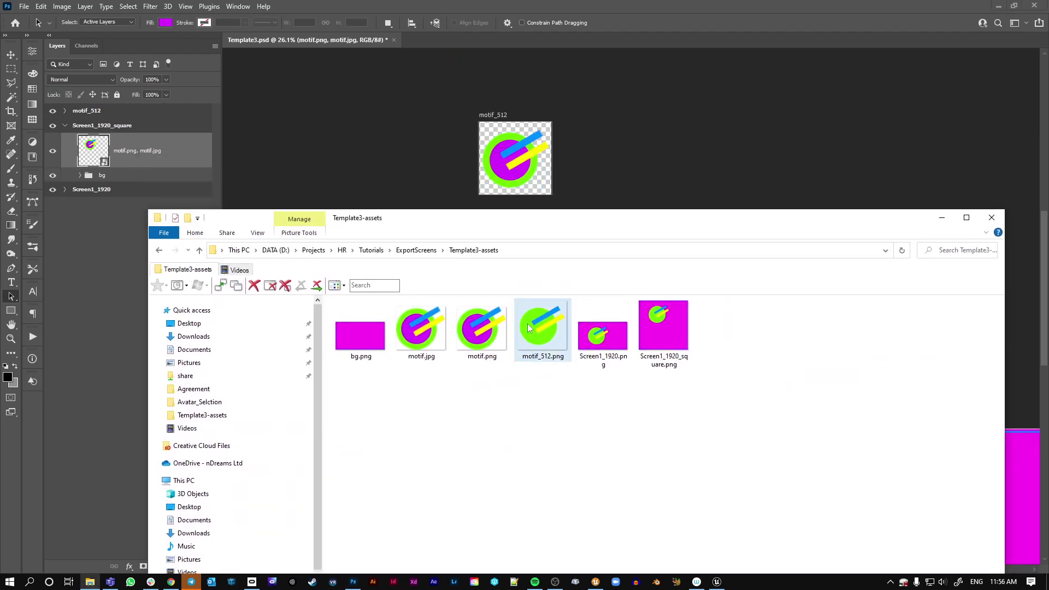
Step: Rename the motif_512 artboard to motif_512.png
left_click(68, 125)
left_click(65, 125)
left_click(65, 110)
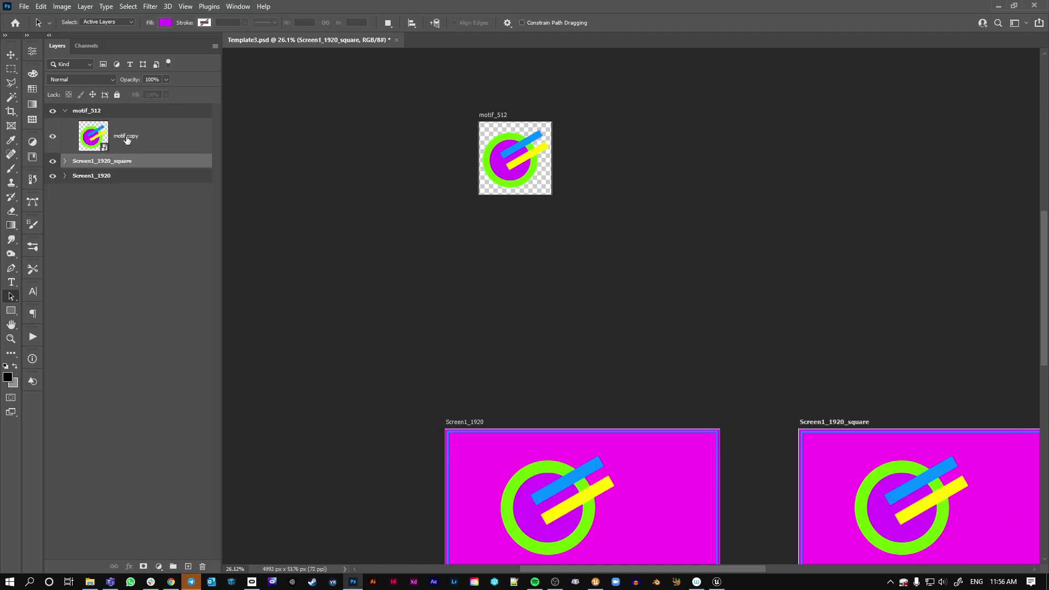
left_click(65, 111)
double_click(97, 111)
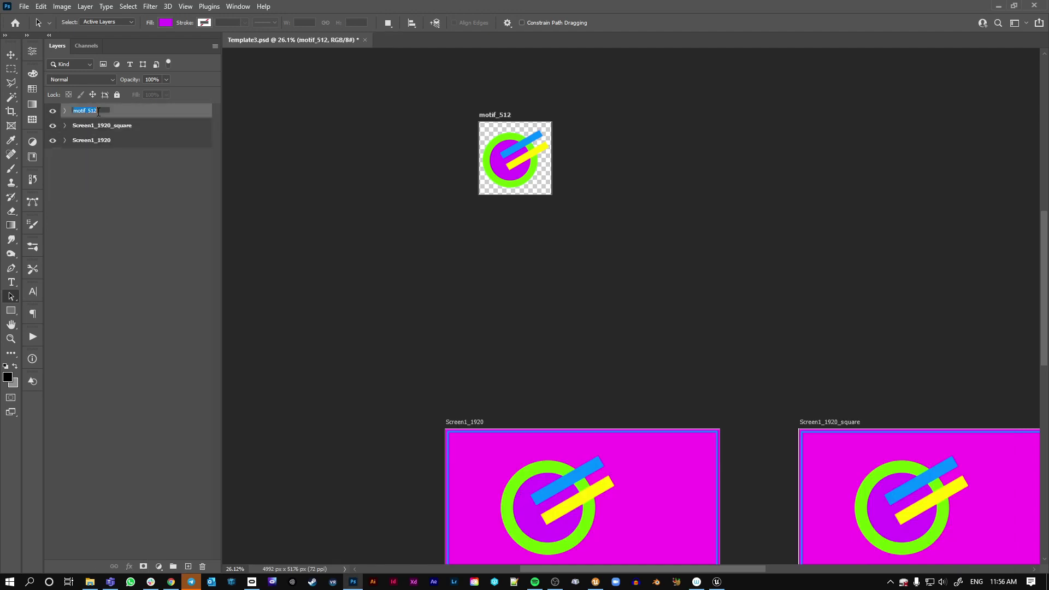
left_click(99, 111)
key("Return")
Step: Check the exported motif_512.png now shows the purple-centred motif at 512 × 512 px
left_click(90, 581)
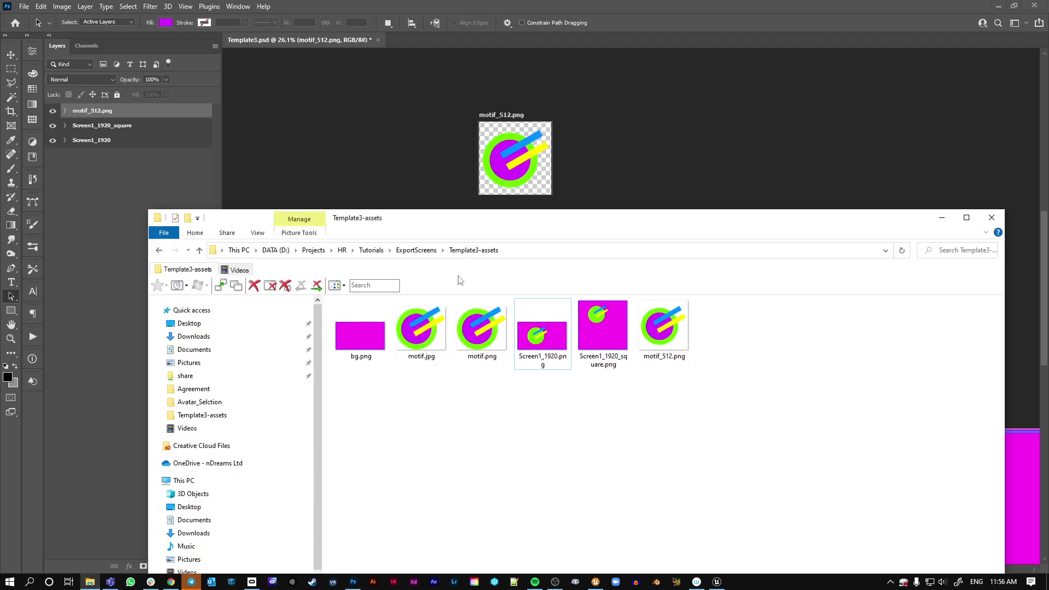
mouse_move(546, 341)
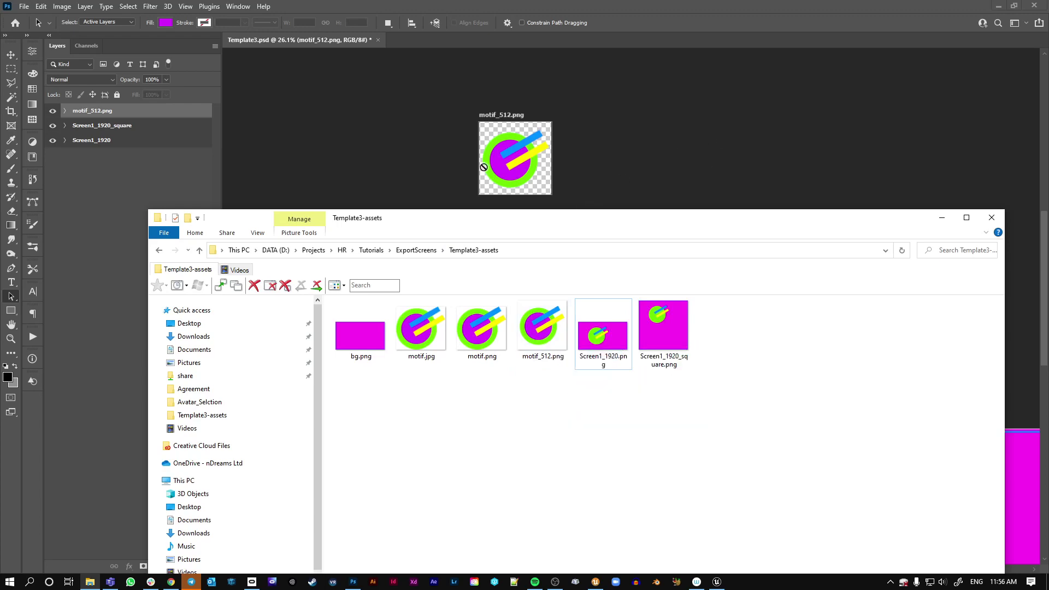
left_click(549, 331)
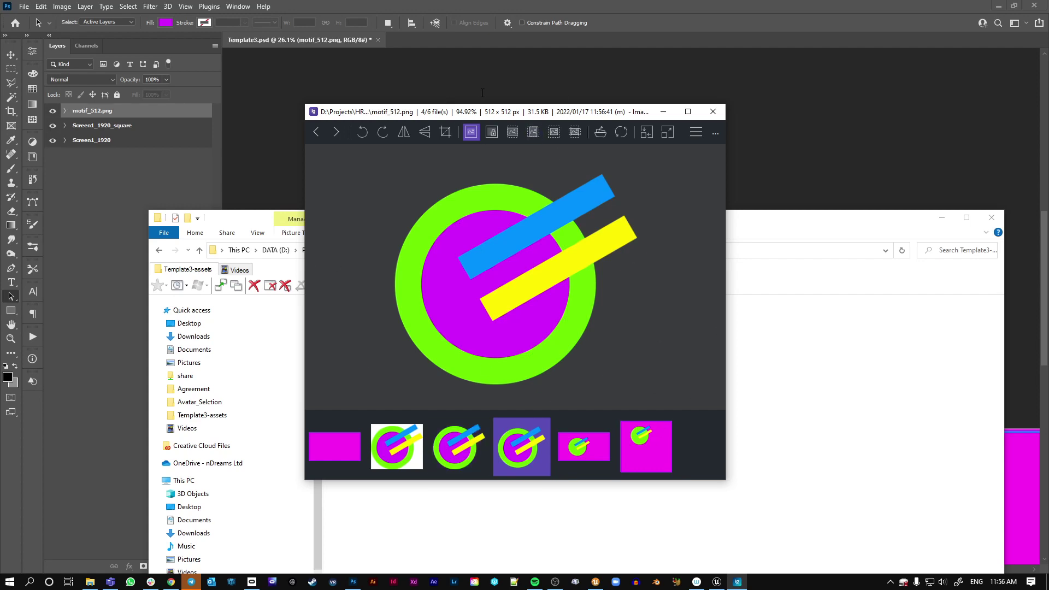
left_click(713, 112)
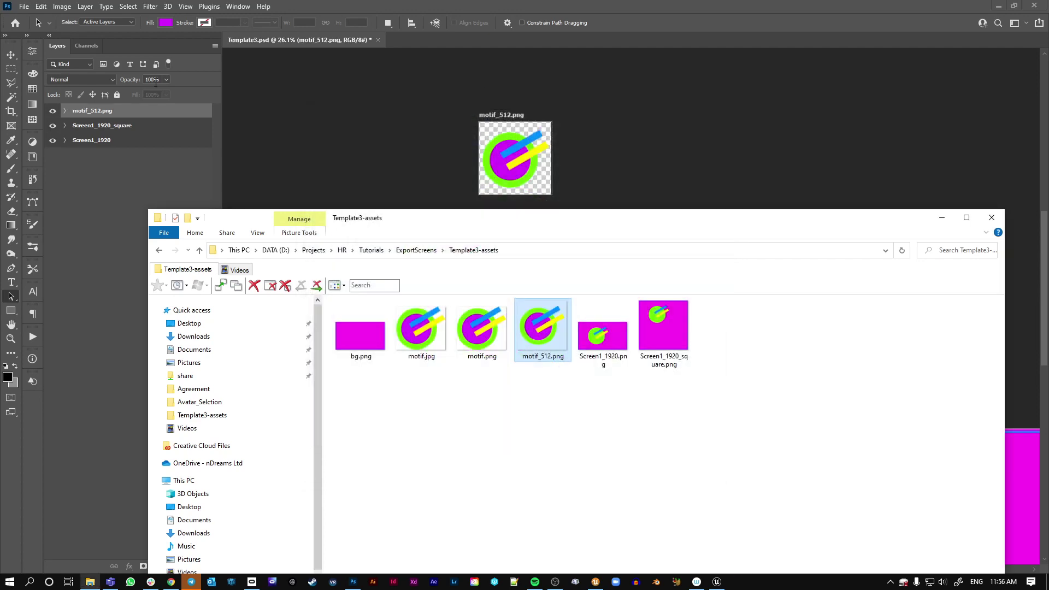
Step: Rename the artboard back from motif_512.png to motif_512
left_click(71, 112)
left_click(65, 111)
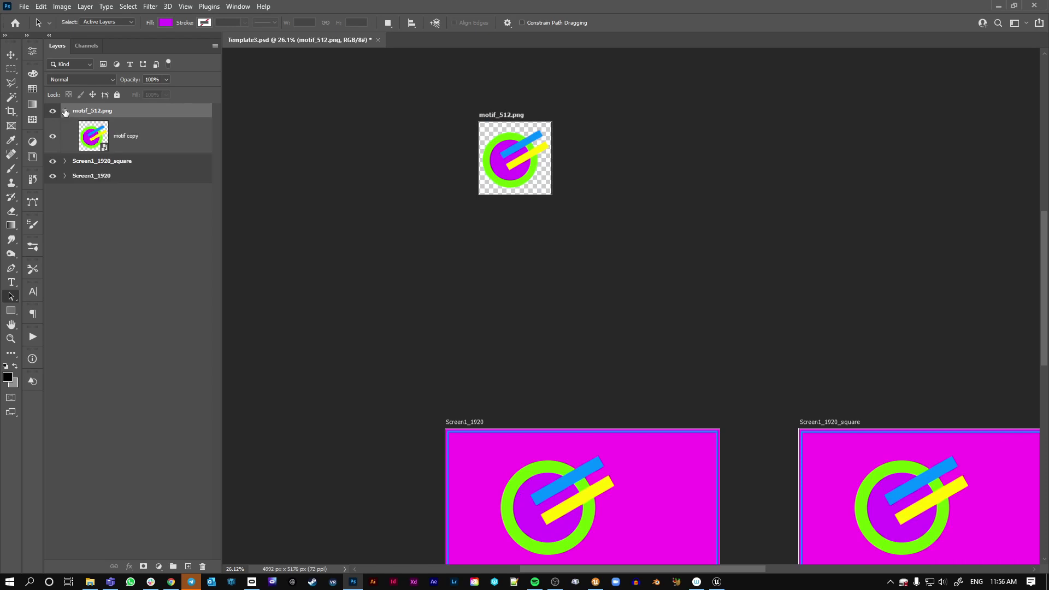
double_click(108, 111)
left_click_drag(109, 111, 97, 111)
key("BackSpace")
Step: Rename the 'motif copy' layer to motif_512.png
left_click(130, 137)
double_click(132, 137)
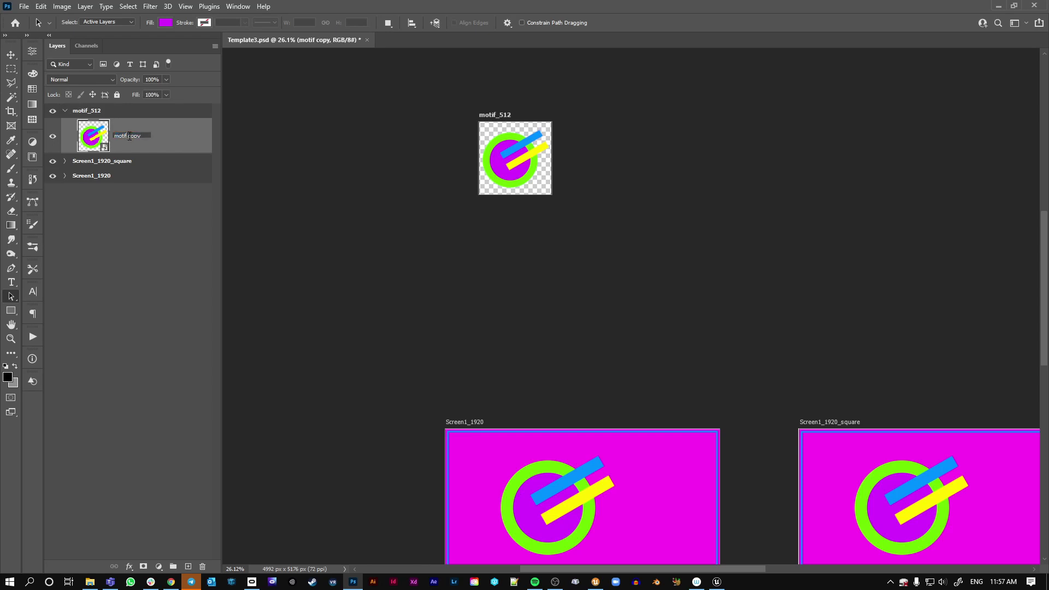
left_click_drag(127, 136, 192, 136)
type("_512.png")
key("Return")
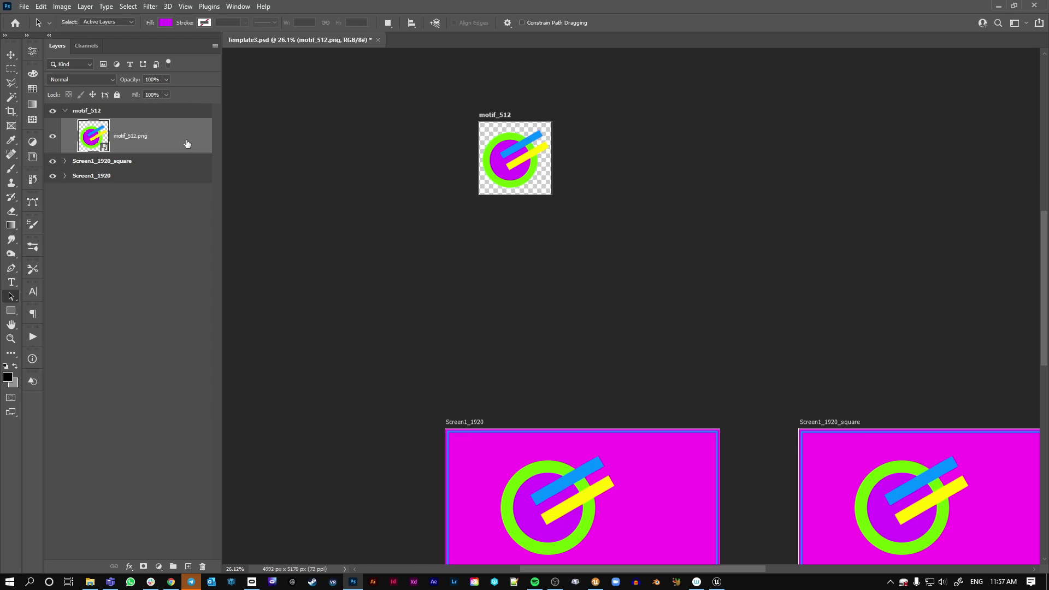
Step: Inspect the exported motif_512.png (467 × 406 px), then return to Photoshop
left_click(90, 581)
left_click(545, 351)
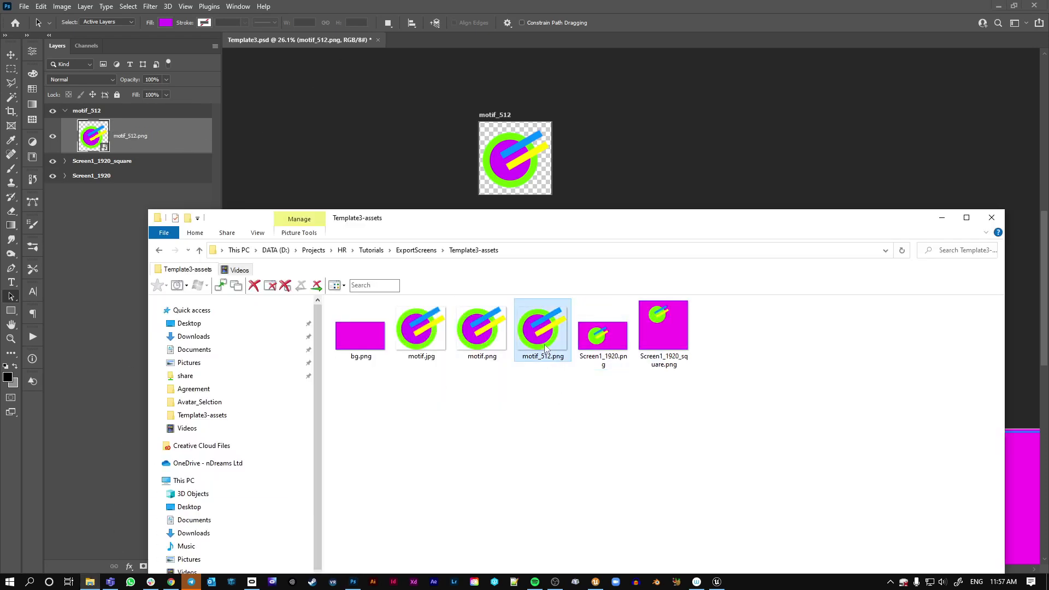
double_click(544, 344)
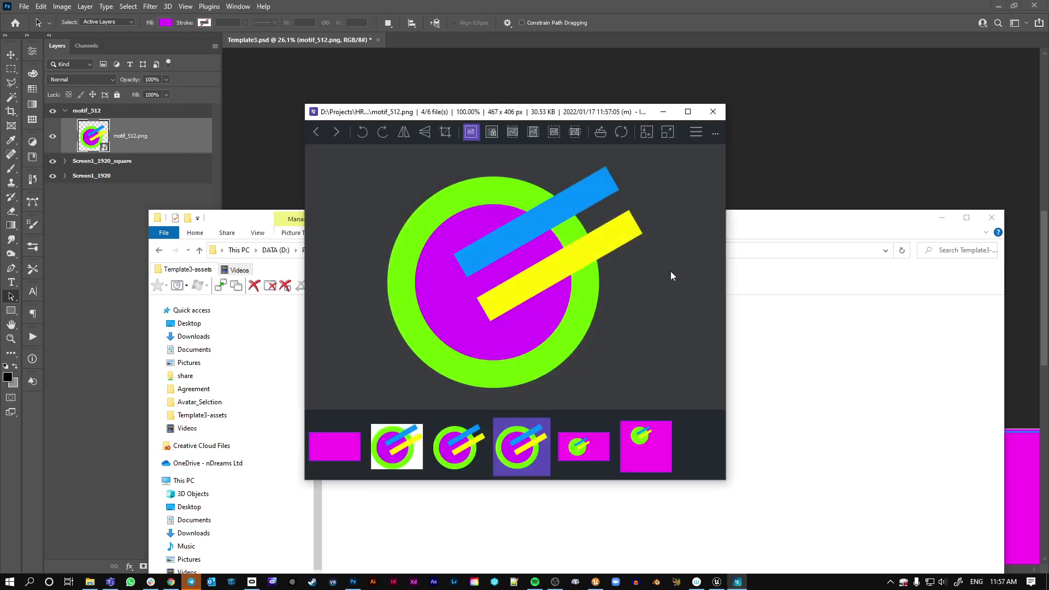
left_click(713, 111)
left_click(609, 203)
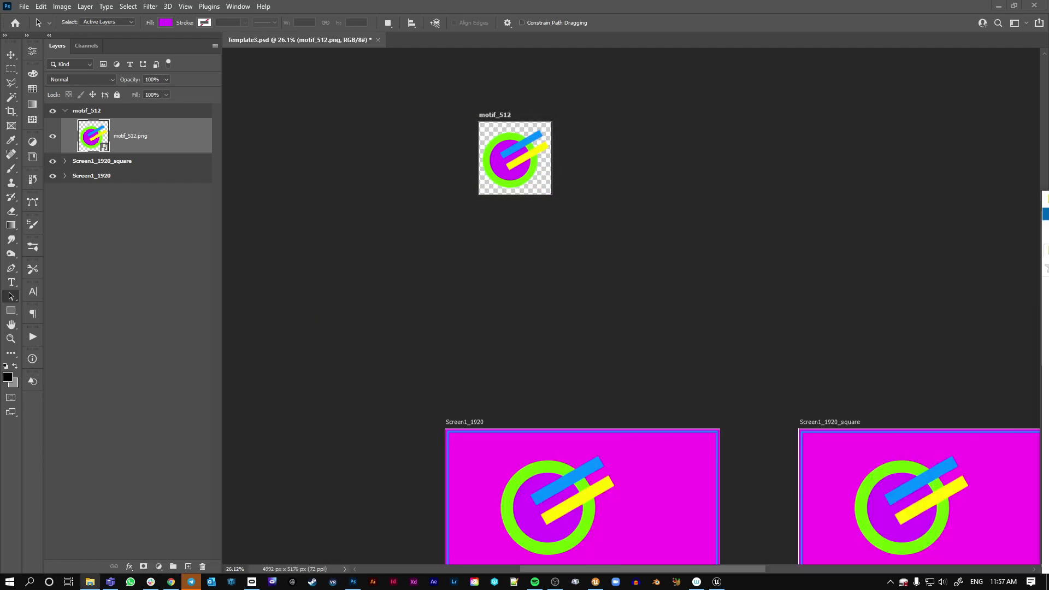
Step: Rename the motif_512.png layer to motif_
double_click(136, 137)
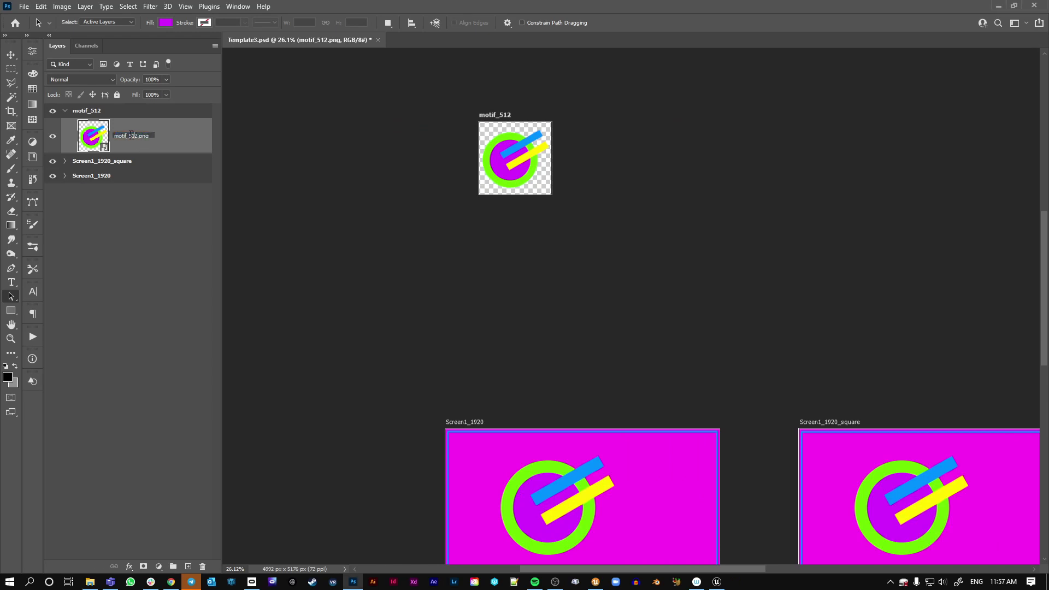
left_click_drag(129, 135, 167, 143)
key("BackSpace")
left_click(162, 252)
Step: Turn off File > Generate > Image Assets and review all three artboards
left_click(24, 7)
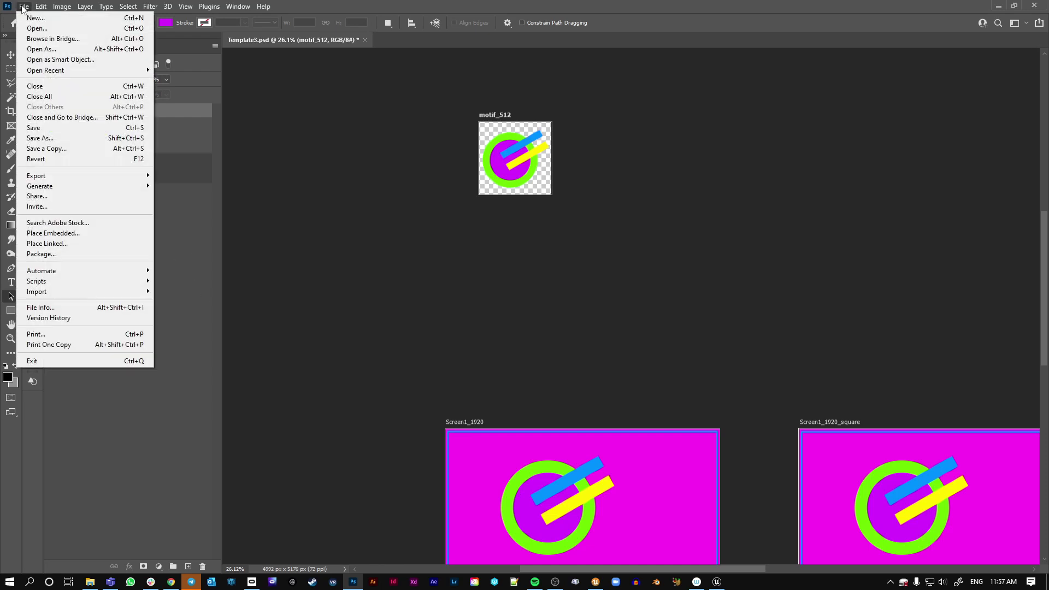
mouse_move(68, 190)
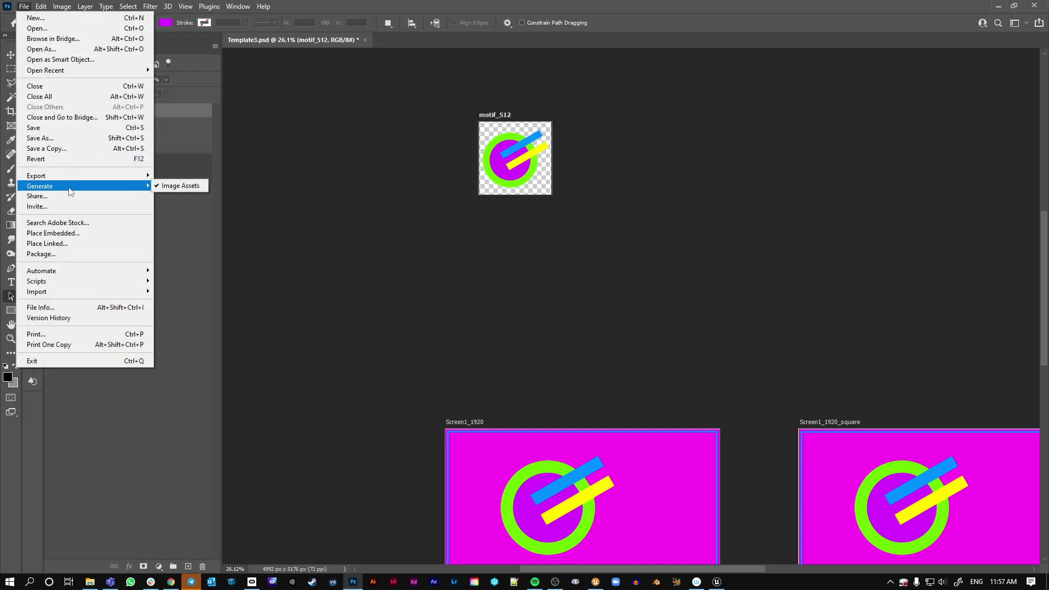
left_click(174, 188)
scroll(568, 249, "down", 2)
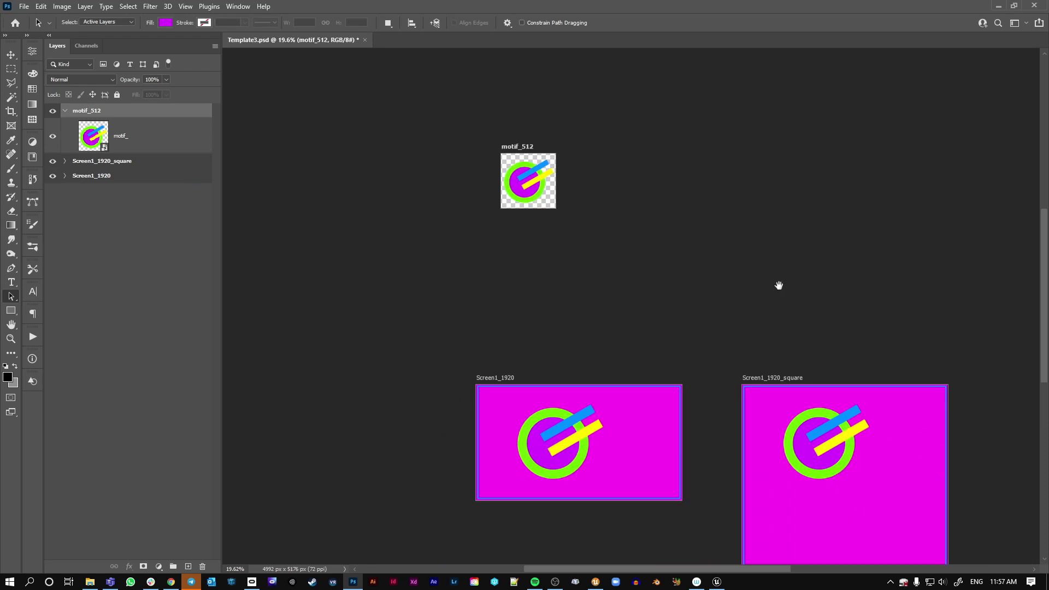
left_click_drag(777, 285, 705, 209)
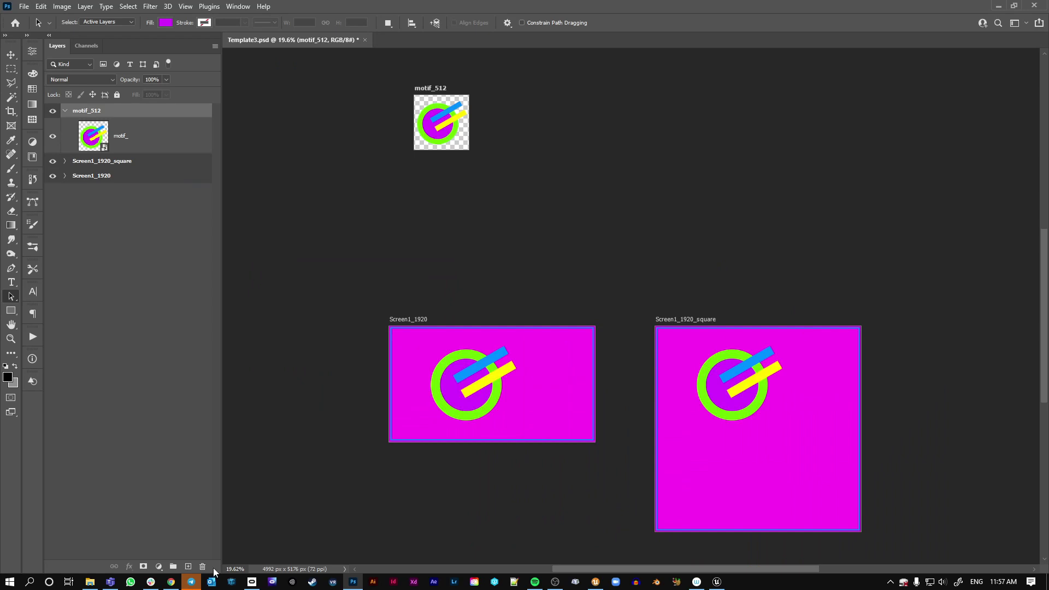
scroll(655, 391, "up", 8)
left_click_drag(704, 391, 492, 211)
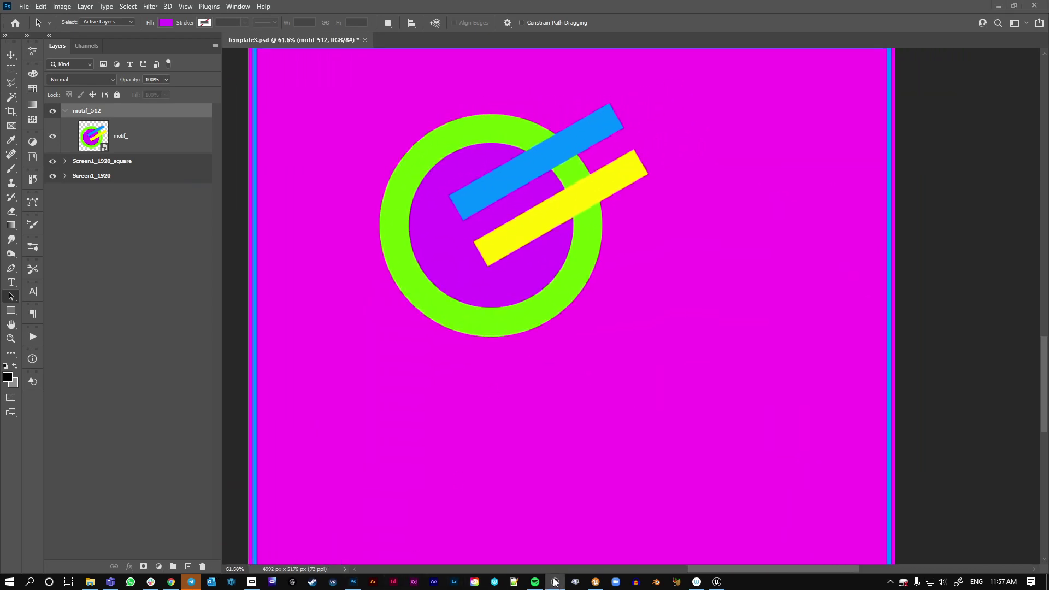